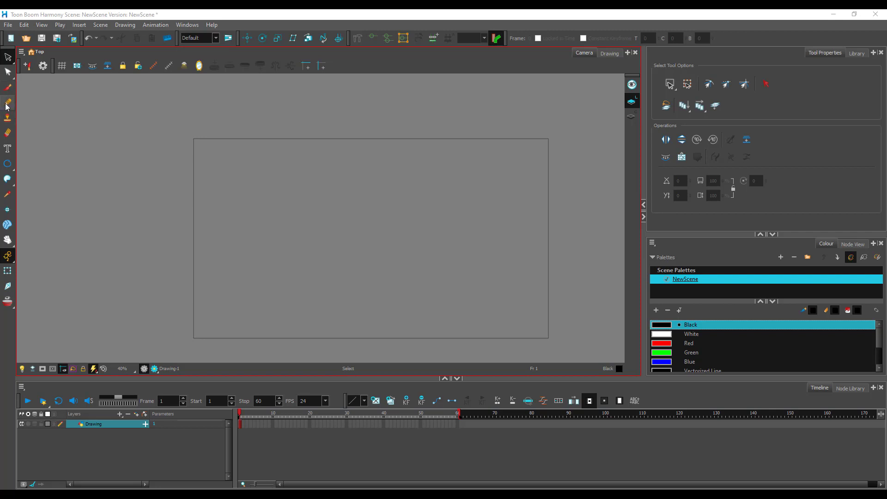
Draw a thick vertical stroke with the Pencil tool at a maximum size of 161.2.
{"action": "left_click", "coordinate": [7, 103]}
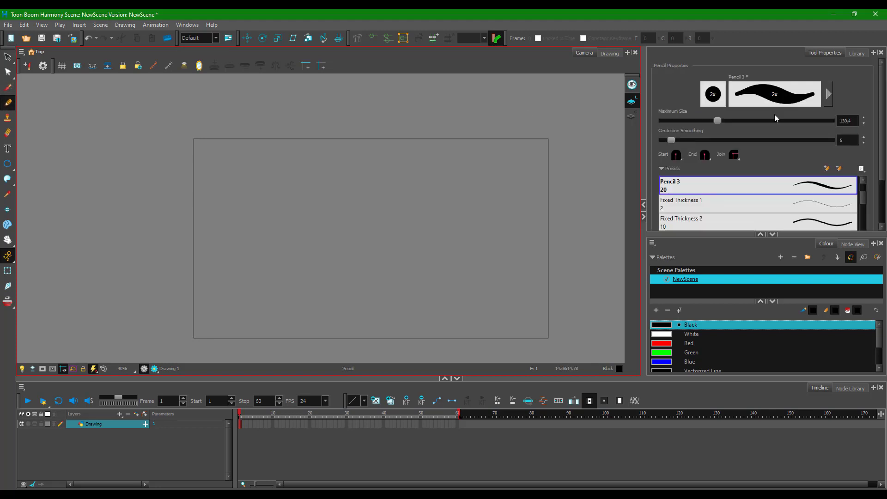
{"action": "left_click_drag", "start_coordinate": [718, 121], "coordinate": [729, 121]}
{"action": "left_click_drag", "start_coordinate": [287, 177], "coordinate": [288, 283]}
{"action": "scroll", "coordinate": [287, 245], "scroll_direction": "up", "scroll_amount": 2}
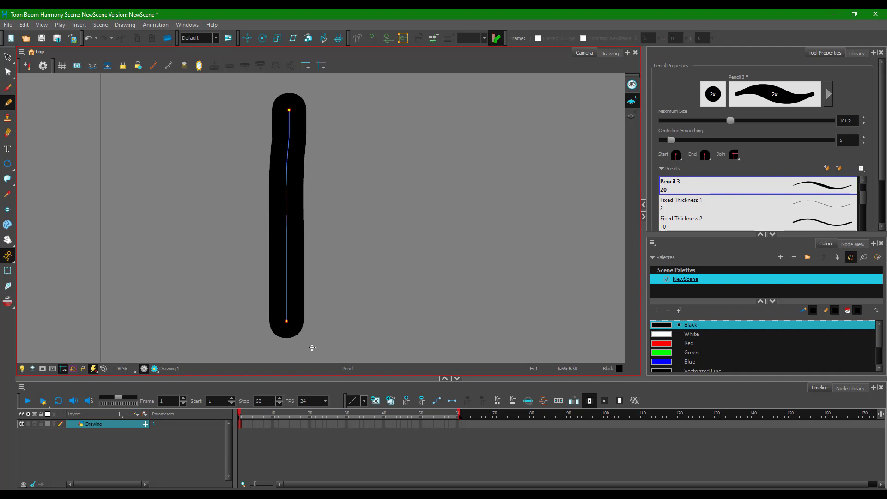
Paint a long vertical stroke beside the pencil line using the Brush tool's Solid Brush 1 preset at maximum size 94.4.
{"action": "left_click", "coordinate": [7, 87]}
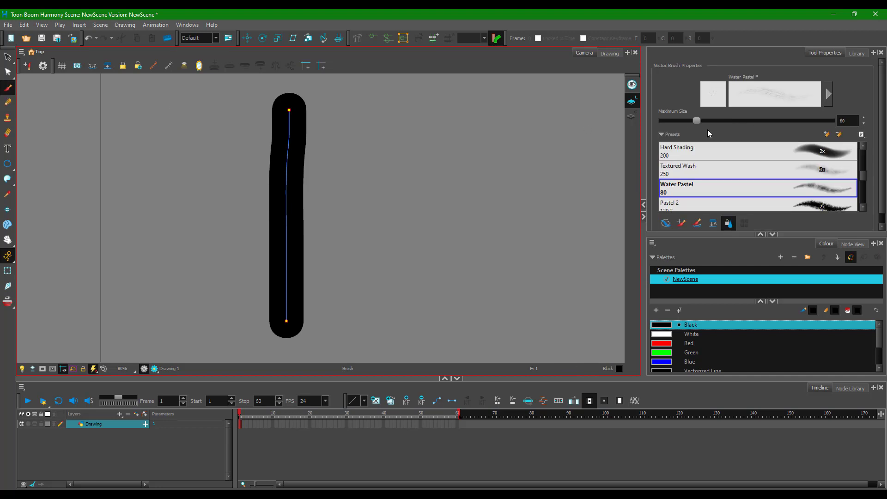
{"action": "scroll", "coordinate": [779, 177], "scroll_direction": "up", "scroll_amount": 5}
{"action": "left_click", "coordinate": [734, 149]}
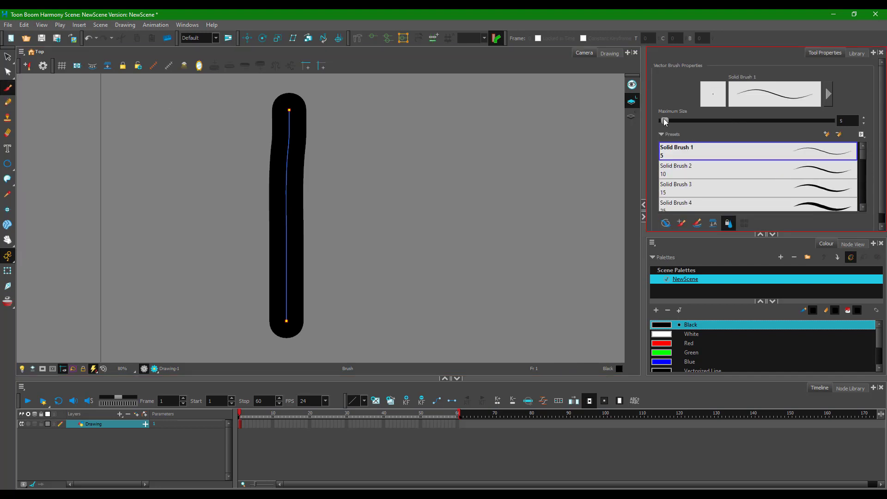
{"action": "left_click_drag", "start_coordinate": [666, 122], "coordinate": [707, 122]}
{"action": "left_click_drag", "start_coordinate": [350, 98], "coordinate": [353, 345]}
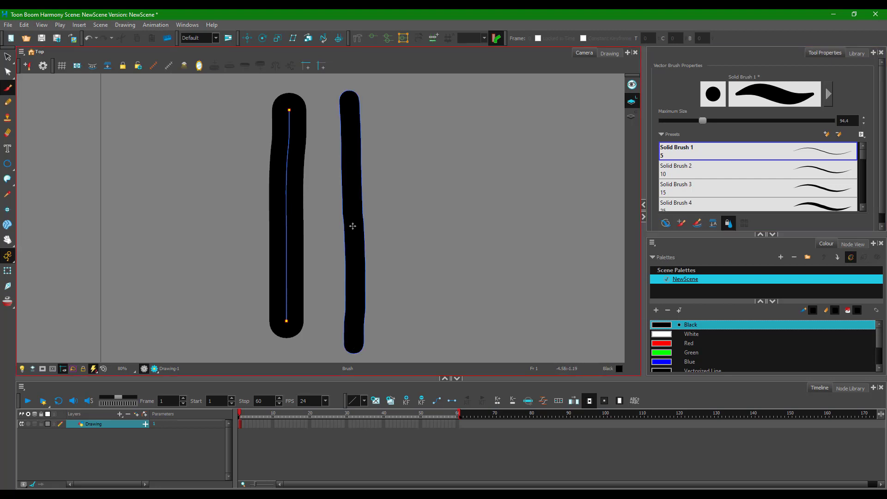
{"action": "scroll", "coordinate": [353, 226], "scroll_direction": "up", "scroll_amount": 2}
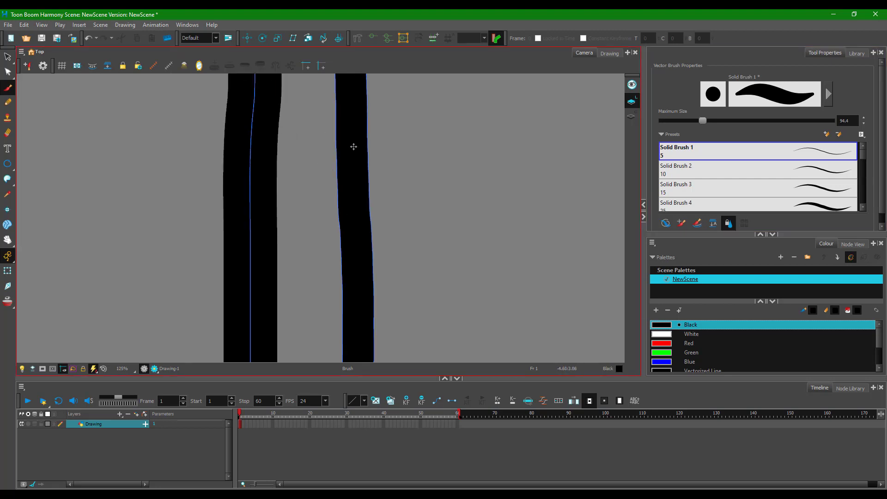
{"action": "scroll", "coordinate": [350, 159], "scroll_direction": "down", "scroll_amount": 2}
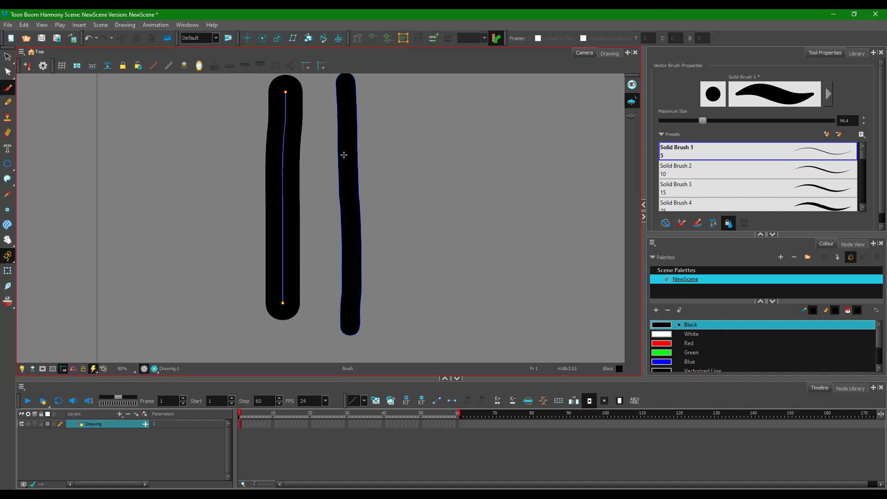
Select both the pencil and brush strokes and delete them from the drawing.
{"action": "scroll", "coordinate": [341, 156], "scroll_direction": "down", "scroll_amount": 1}
{"action": "left_click", "coordinate": [7, 56]}
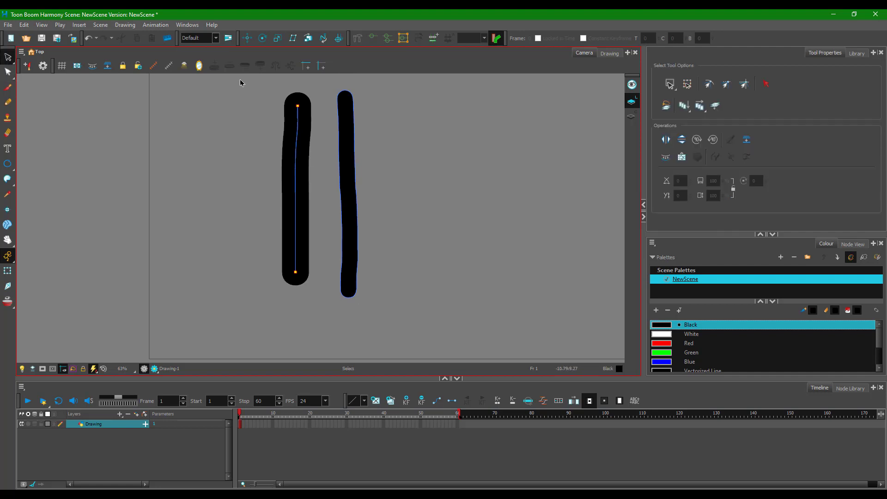
{"action": "left_click_drag", "start_coordinate": [240, 80], "coordinate": [504, 351]}
{"action": "key", "text": "Delete"}
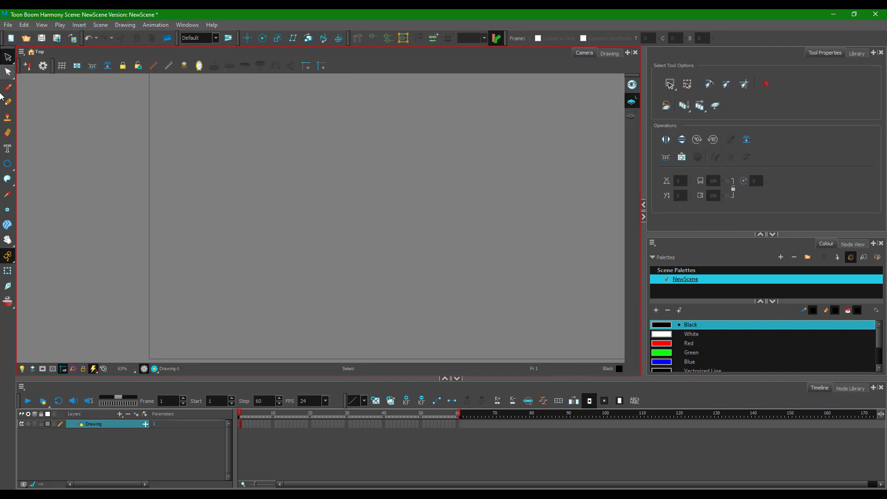
Paint a C-shaped stroke with the Wet Splotches brush preset, inspect its texture up close, and undo the stroke.
{"action": "left_click", "coordinate": [7, 87]}
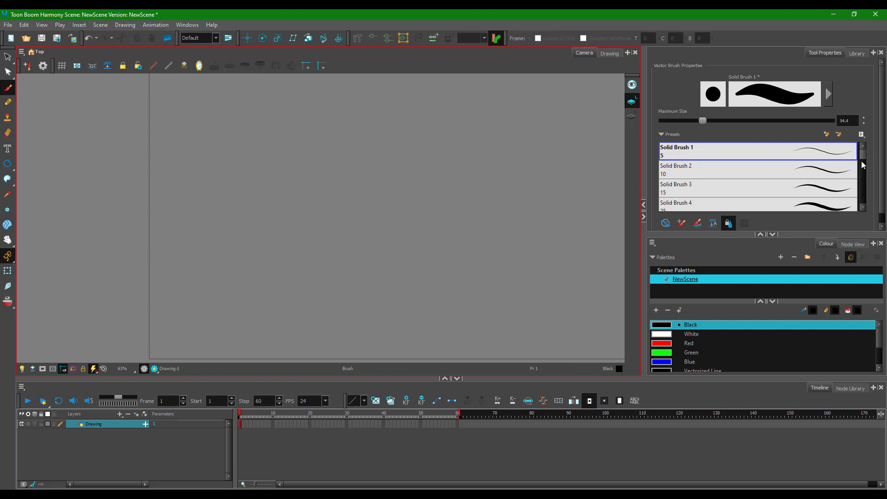
{"action": "scroll", "coordinate": [862, 192], "scroll_direction": "down", "scroll_amount": 5}
{"action": "left_click", "coordinate": [786, 204]}
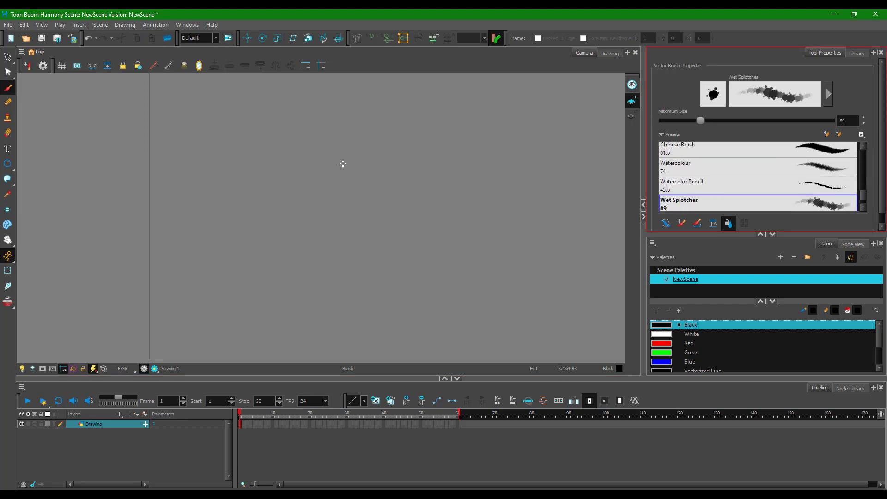
{"action": "mouse_move", "coordinate": [364, 135]}
{"action": "left_mouse_down"}
{"action": "mouse_move", "coordinate": [267, 181]}
{"action": "mouse_move", "coordinate": [345, 261]}
{"action": "mouse_move", "coordinate": [429, 237]}
{"action": "left_mouse_up"}
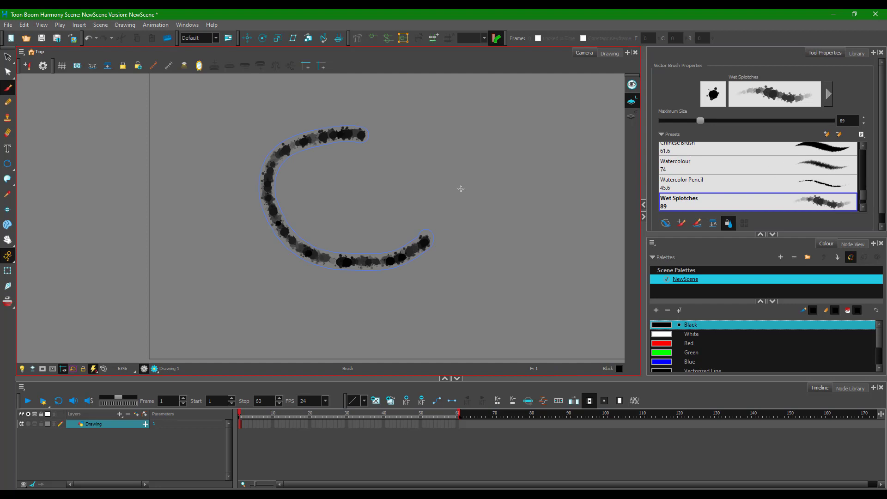
{"action": "scroll", "coordinate": [366, 279], "scroll_direction": "up", "scroll_amount": 4}
{"action": "scroll", "coordinate": [358, 307], "scroll_direction": "down", "scroll_amount": 6}
{"action": "scroll", "coordinate": [366, 294], "scroll_direction": "up", "scroll_amount": 3}
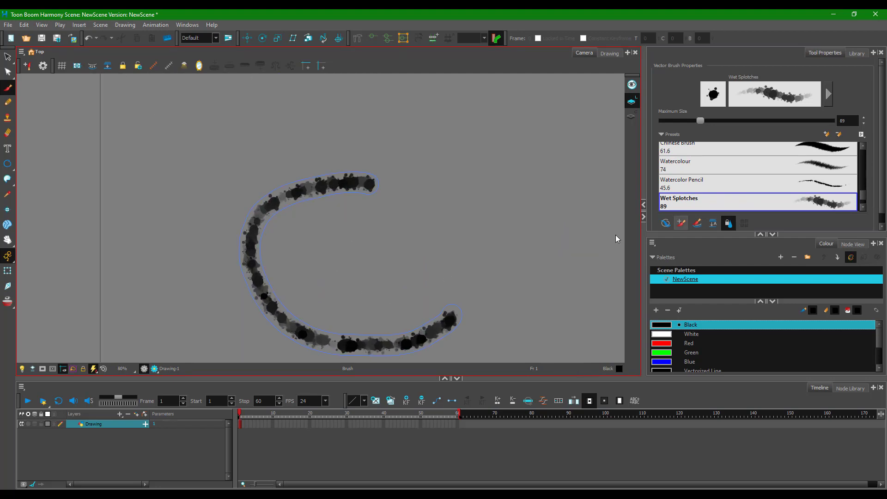
{"action": "key", "text": "ctrl+z"}
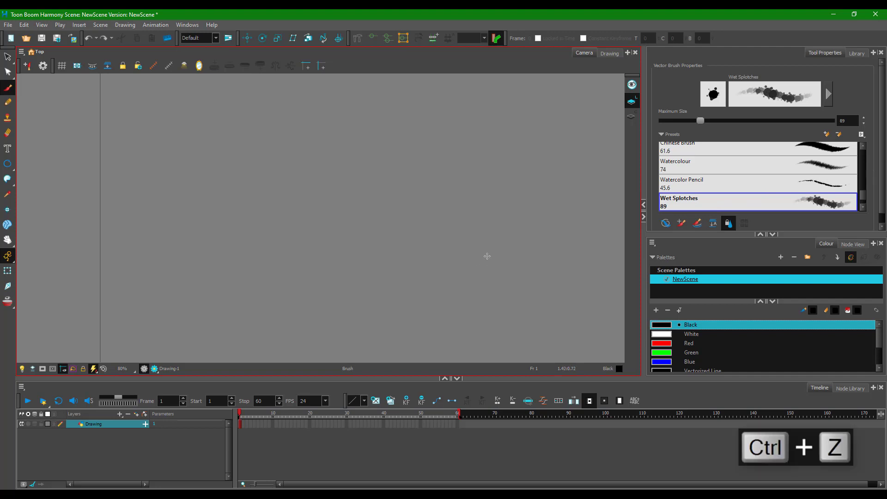
Paint a vertical stroke with the Solid Brush 1 preset at maximum size 107.2.
{"action": "scroll", "coordinate": [739, 186], "scroll_direction": "up", "scroll_amount": 5}
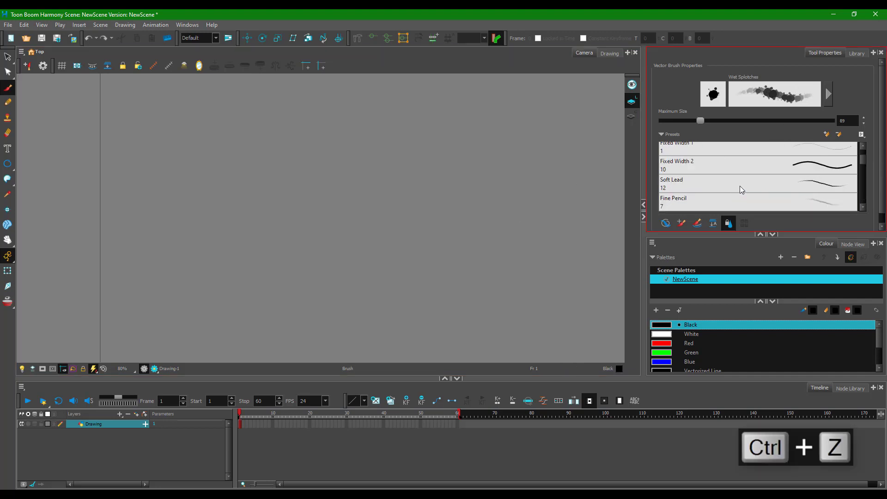
{"action": "left_click", "coordinate": [700, 144]}
{"action": "left_click_drag", "start_coordinate": [665, 121], "coordinate": [707, 120]}
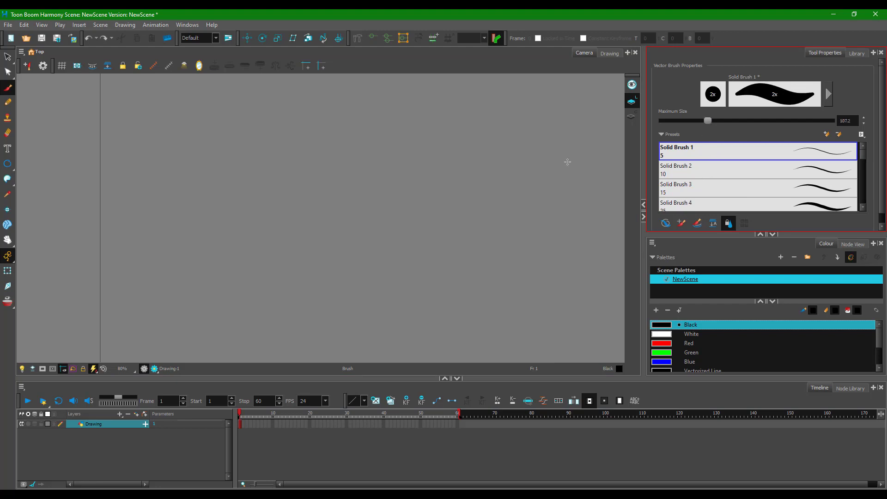
{"action": "left_click_drag", "start_coordinate": [237, 122], "coordinate": [238, 242]}
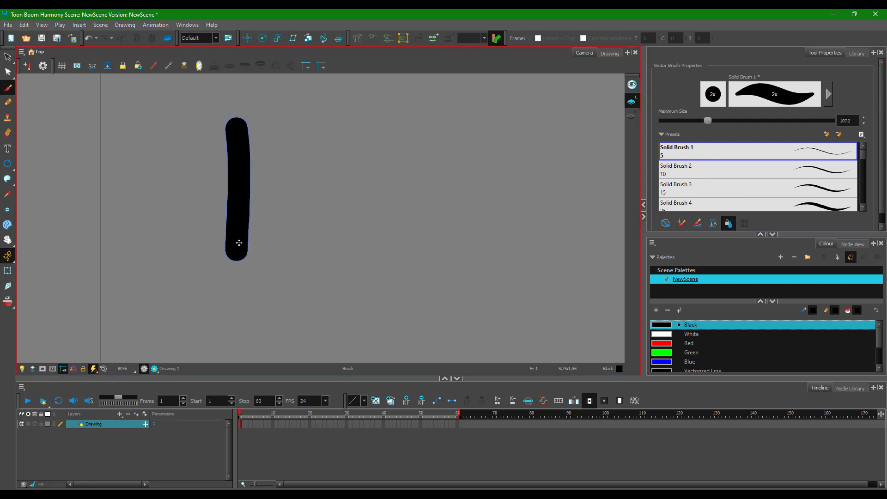
Open the detailed brush properties and paint two more vertical strokes, one with the Circle tip and one with the Diamond tip.
{"action": "left_click", "coordinate": [827, 89]}
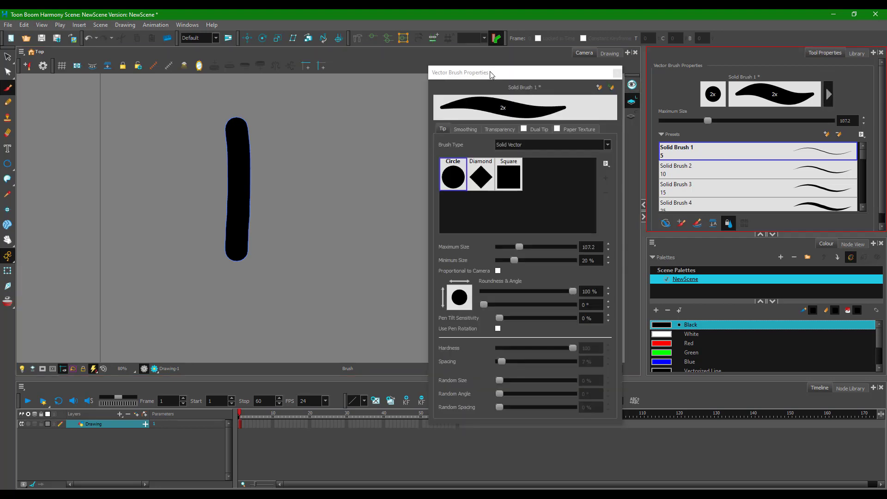
{"action": "left_click_drag", "start_coordinate": [490, 70], "coordinate": [533, 65]}
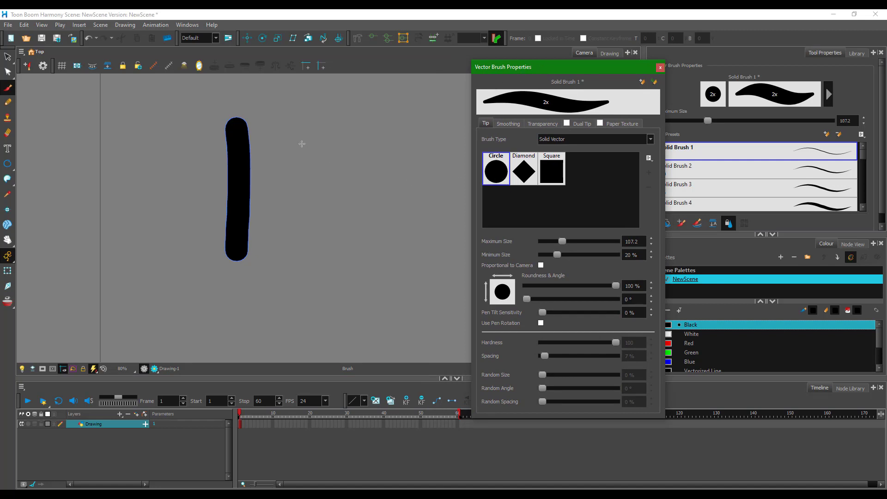
{"action": "left_click_drag", "start_coordinate": [287, 119], "coordinate": [286, 250]}
{"action": "left_click", "coordinate": [524, 171]}
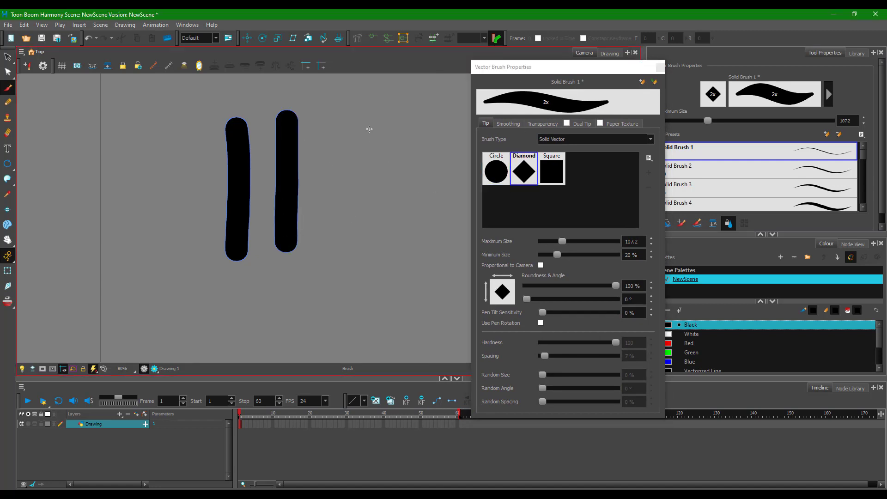
{"action": "left_click_drag", "start_coordinate": [369, 129], "coordinate": [369, 267]}
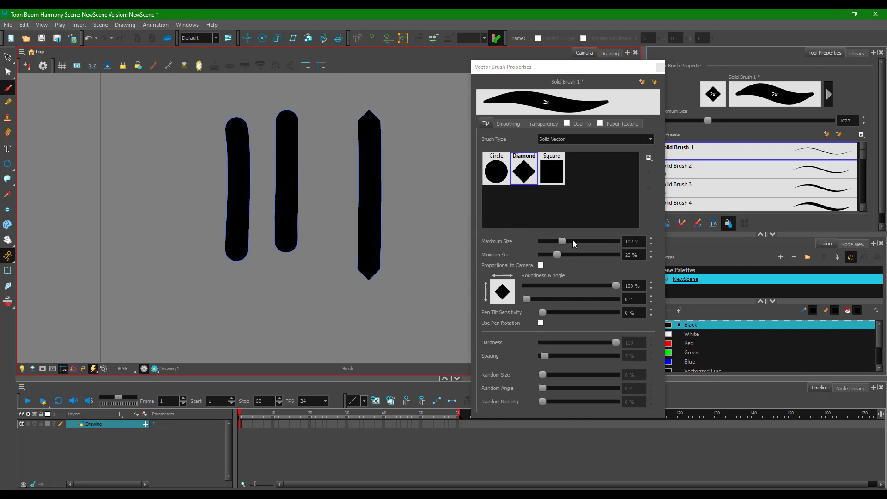
Set the brush's maximum size to 151.6 and minimum size to 9.9 %, painting a short test stroke after each change.
{"action": "left_click_drag", "start_coordinate": [563, 241], "coordinate": [569, 241]}
{"action": "left_click_drag", "start_coordinate": [447, 185], "coordinate": [442, 245]}
{"action": "left_click_drag", "start_coordinate": [556, 254], "coordinate": [549, 255]}
{"action": "left_click_drag", "start_coordinate": [374, 295], "coordinate": [416, 312]}
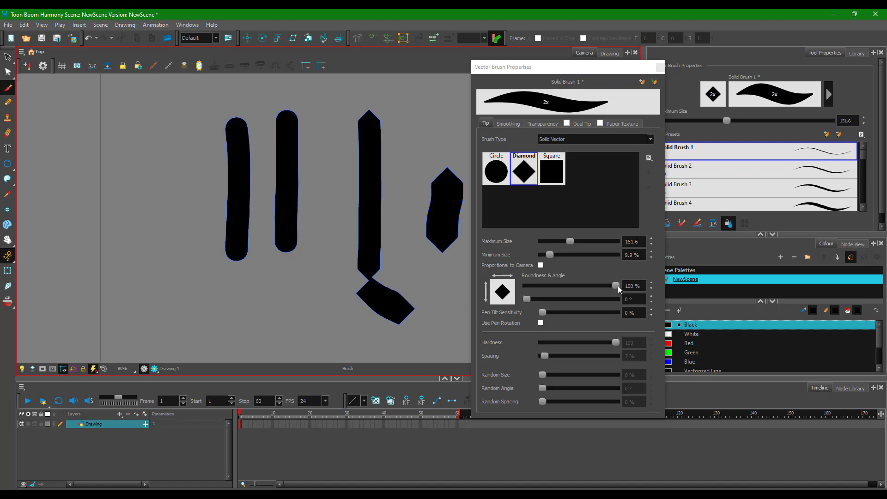
Set the diamond tip's roundness to 75.1 % and paint a short stroke below the first vertical line.
{"action": "left_click_drag", "start_coordinate": [617, 285], "coordinate": [525, 290]}
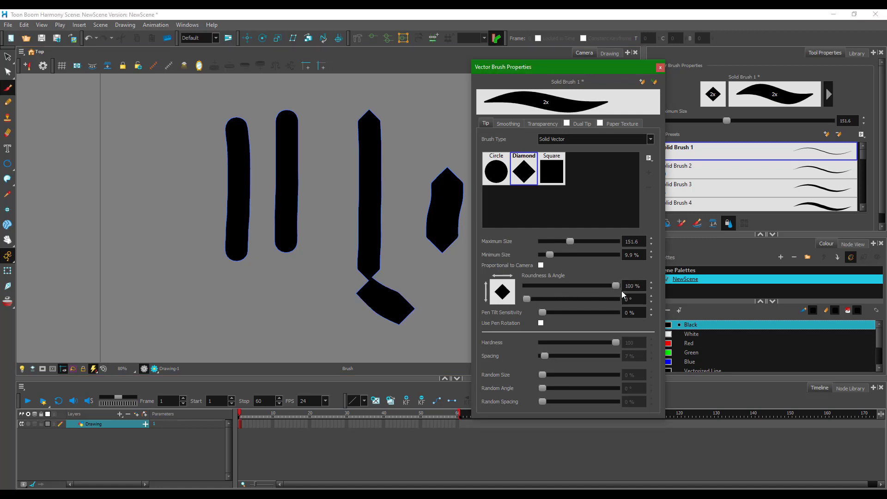
{"action": "left_click", "coordinate": [600, 291]}
{"action": "left_click_drag", "start_coordinate": [227, 303], "coordinate": [229, 331]}
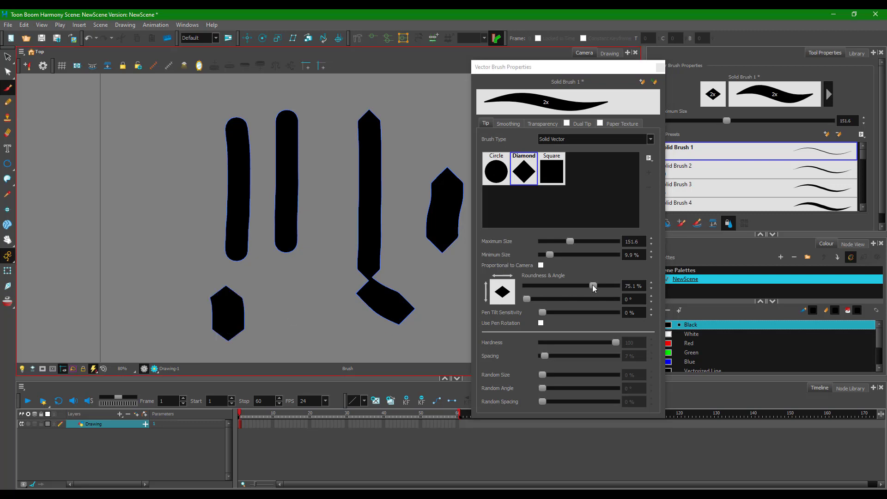
Restore the tip's roundness to 100 %, set its angle to 216°, and paint a short stroke beside the first vertical line.
{"action": "left_click_drag", "start_coordinate": [594, 288], "coordinate": [656, 285]}
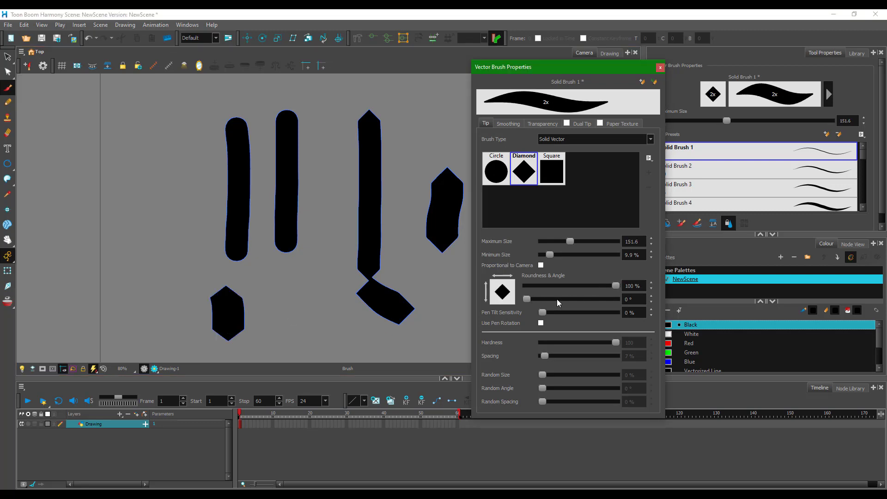
{"action": "mouse_move", "coordinate": [557, 300]}
{"action": "left_mouse_down"}
{"action": "mouse_move", "coordinate": [590, 300]}
{"action": "mouse_move", "coordinate": [580, 300]}
{"action": "left_mouse_up"}
{"action": "left_click_drag", "start_coordinate": [186, 152], "coordinate": [178, 222]}
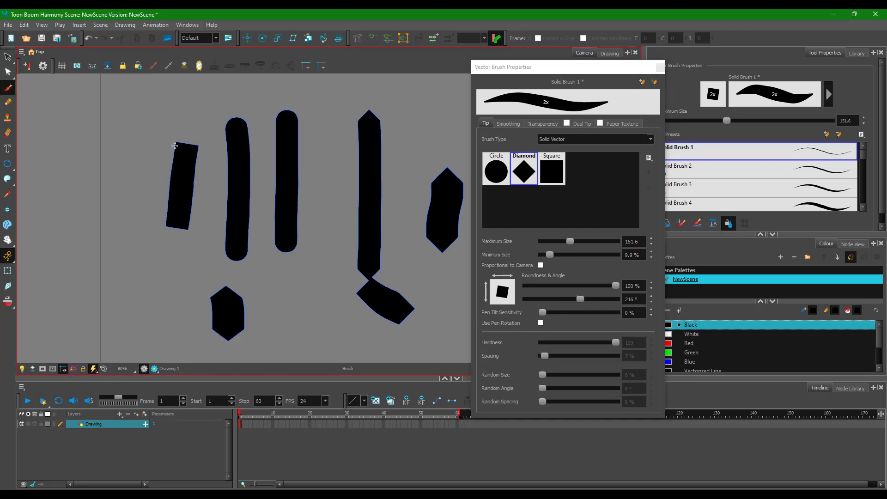
Set the brush tip's angle to 173.5° and its roundness to 99.4 %.
{"action": "left_click_drag", "start_coordinate": [583, 297], "coordinate": [529, 321]}
{"action": "scroll", "coordinate": [572, 297], "scroll_direction": "down", "scroll_amount": 2}
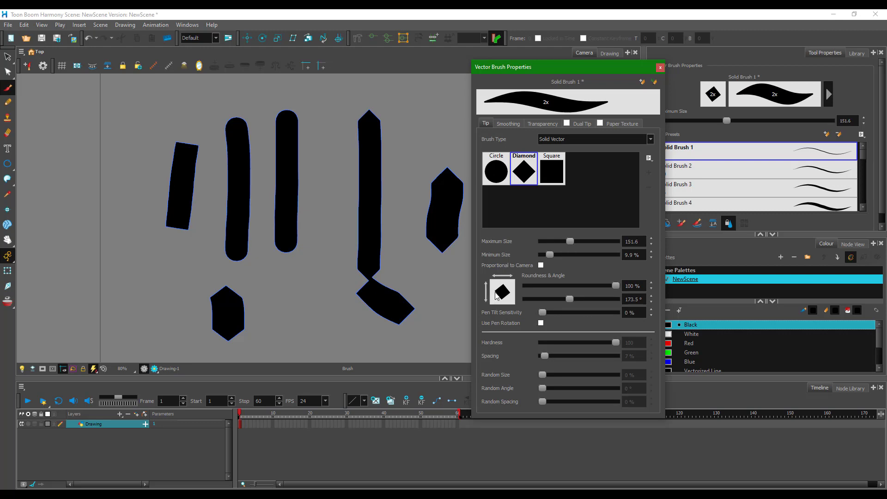
{"action": "left_click_drag", "start_coordinate": [616, 286], "coordinate": [615, 286]}
Change the brush type to Textured Vector and paint a vertical and a curving stroke with the star-shaped Tip_26.
{"action": "left_click", "coordinate": [567, 143]}
{"action": "left_click", "coordinate": [569, 155]}
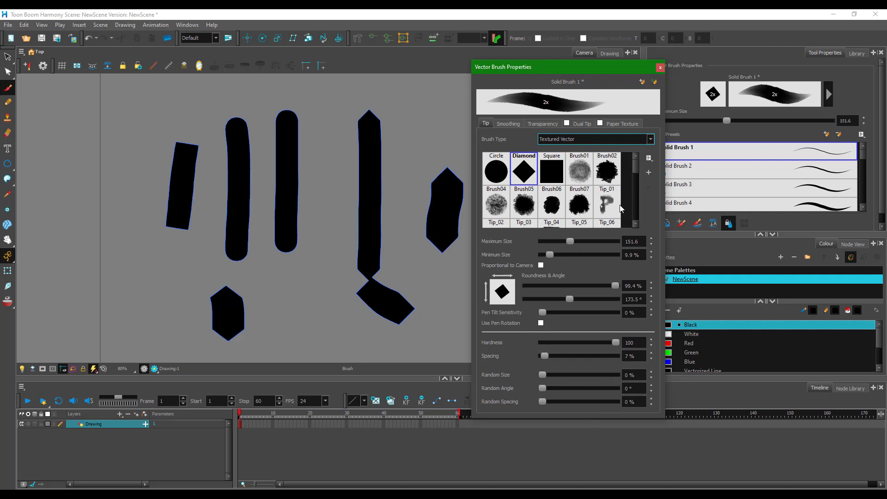
{"action": "scroll", "coordinate": [598, 216], "scroll_direction": "down", "scroll_amount": 5}
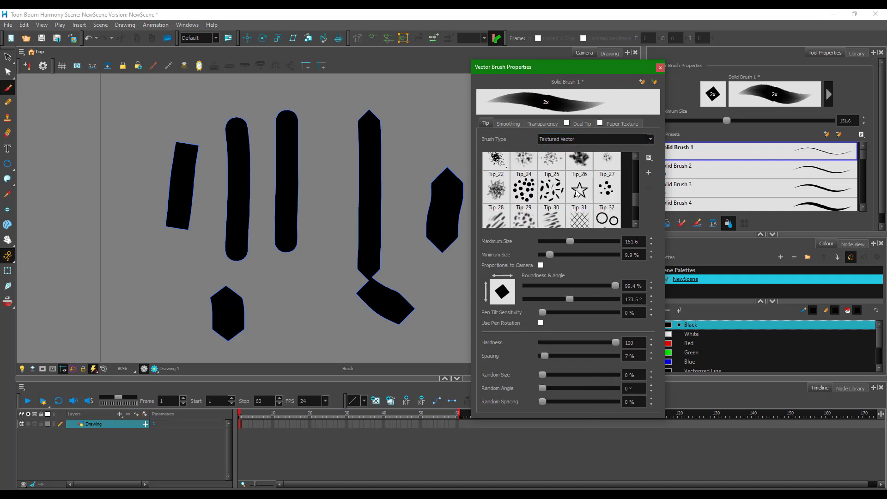
{"action": "left_click", "coordinate": [578, 190]}
{"action": "left_click_drag", "start_coordinate": [124, 101], "coordinate": [123, 277]}
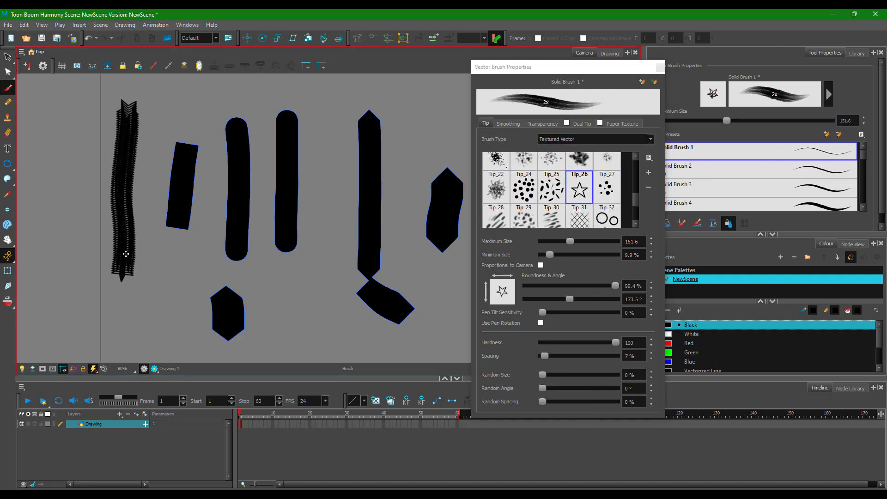
{"action": "mouse_move", "coordinate": [150, 310]}
{"action": "left_mouse_down"}
{"action": "mouse_move", "coordinate": [162, 281]}
{"action": "mouse_move", "coordinate": [240, 281]}
{"action": "mouse_move", "coordinate": [326, 348]}
{"action": "left_mouse_up"}
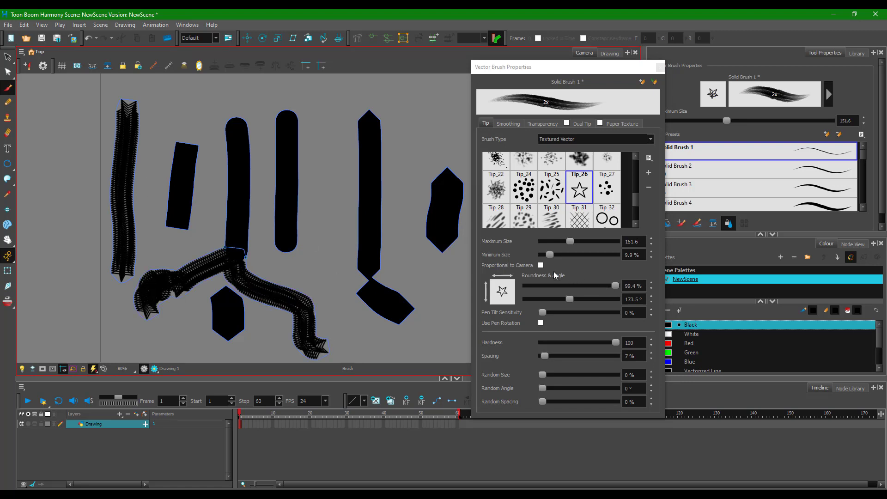
Set the star brush's hardness to 0 and spacing to 122.1 %, painting test strokes after each change.
{"action": "left_click_drag", "start_coordinate": [616, 343], "coordinate": [523, 352]}
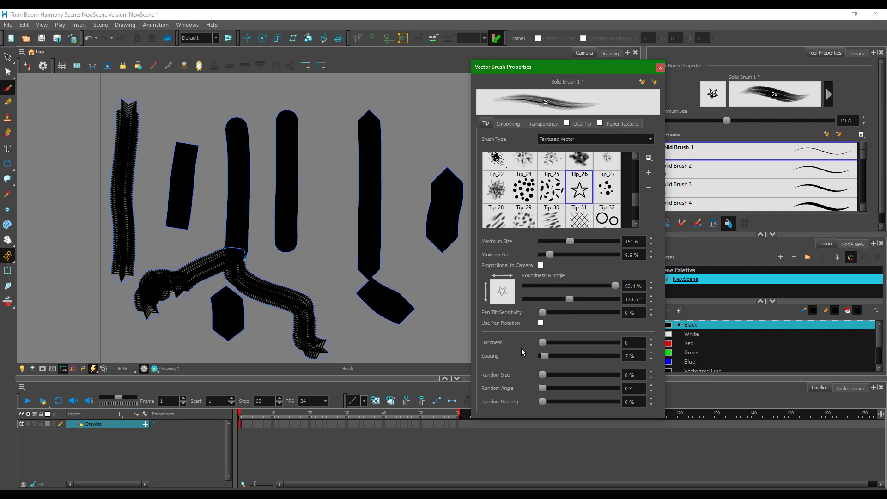
{"action": "mouse_move", "coordinate": [288, 250]}
{"action": "left_mouse_down"}
{"action": "mouse_move", "coordinate": [351, 343]}
{"action": "mouse_move", "coordinate": [384, 361]}
{"action": "mouse_move", "coordinate": [408, 352]}
{"action": "left_mouse_up"}
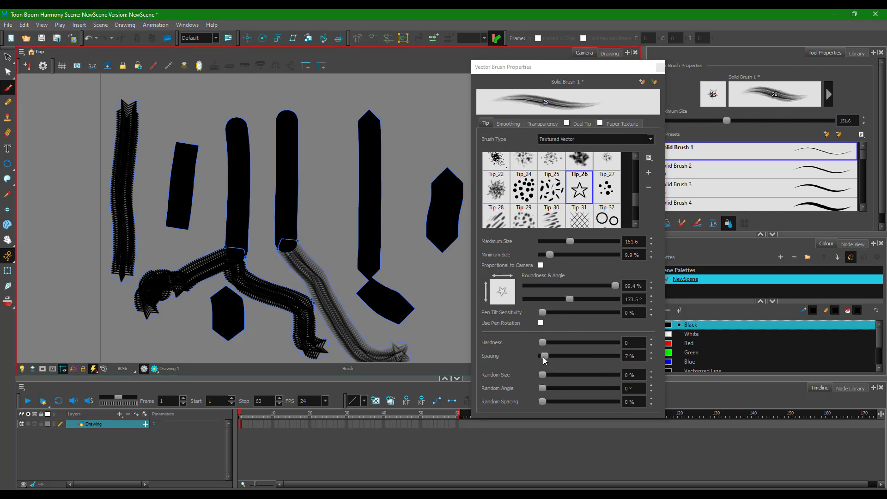
{"action": "left_click_drag", "start_coordinate": [545, 356], "coordinate": [587, 358]}
{"action": "mouse_move", "coordinate": [409, 85]}
{"action": "left_mouse_down"}
{"action": "mouse_move", "coordinate": [406, 208]}
{"action": "mouse_move", "coordinate": [430, 361]}
{"action": "mouse_move", "coordinate": [443, 350]}
{"action": "left_mouse_up"}
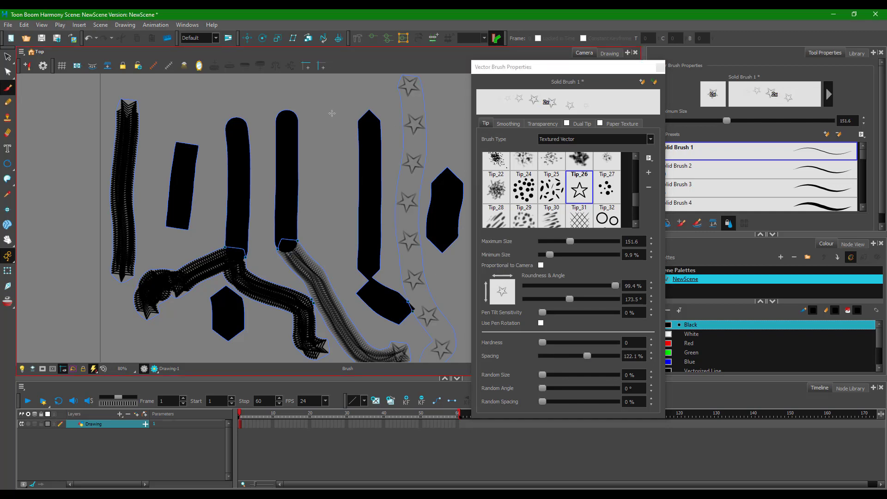
{"action": "left_click_drag", "start_coordinate": [343, 95], "coordinate": [329, 287]}
Set the spacing to 57.9 % and random size to 34.2 %, and paint a long curving trail of stars past the leftmost strokes.
{"action": "mouse_move", "coordinate": [582, 354]}
{"action": "left_mouse_down"}
{"action": "mouse_move", "coordinate": [563, 358]}
{"action": "mouse_move", "coordinate": [551, 376]}
{"action": "mouse_move", "coordinate": [568, 377]}
{"action": "left_mouse_up"}
{"action": "mouse_move", "coordinate": [148, 89]}
{"action": "left_mouse_down"}
{"action": "mouse_move", "coordinate": [157, 202]}
{"action": "mouse_move", "coordinate": [113, 322]}
{"action": "mouse_move", "coordinate": [193, 345]}
{"action": "left_mouse_up"}
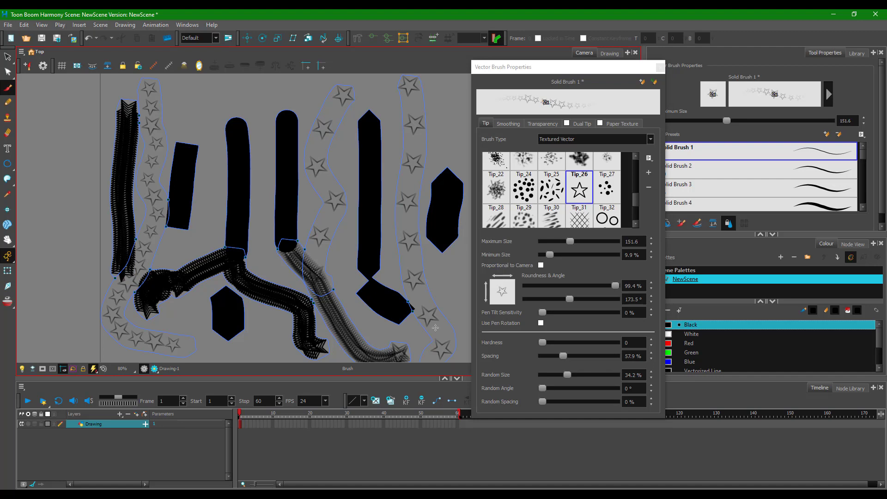
Set the star brush's random angle to 111.8° and paint a curving trail of stars down the canvas's right side.
{"action": "left_click", "coordinate": [541, 390]}
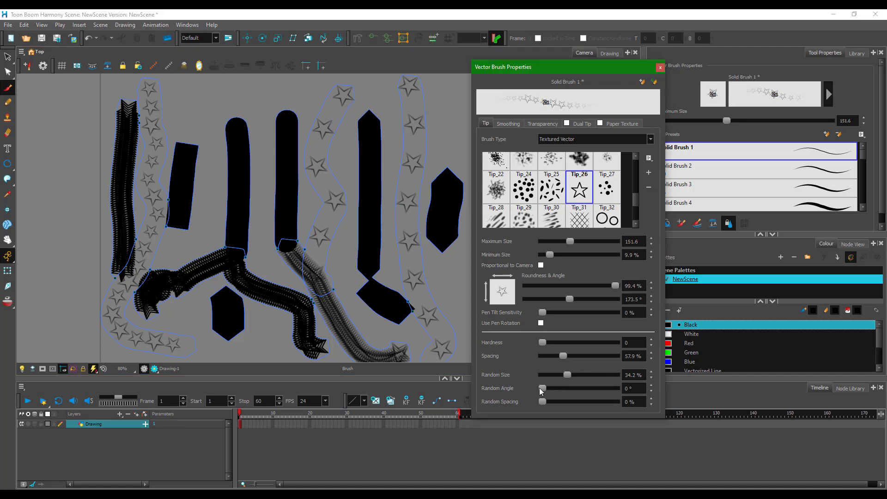
{"action": "left_click_drag", "start_coordinate": [555, 388], "coordinate": [564, 388]}
{"action": "mouse_move", "coordinate": [439, 86]}
{"action": "left_mouse_down"}
{"action": "mouse_move", "coordinate": [445, 120]}
{"action": "mouse_move", "coordinate": [412, 158]}
{"action": "mouse_move", "coordinate": [398, 210]}
{"action": "mouse_move", "coordinate": [456, 267]}
{"action": "mouse_move", "coordinate": [450, 287]}
{"action": "left_mouse_up"}
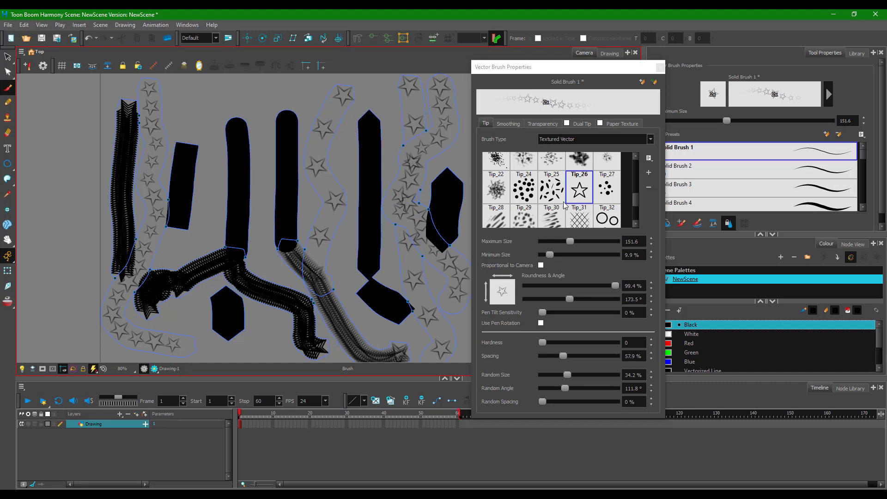
Switch to the Square tip and paint vertical strokes at the canvas's far left, before and after setting the hardness to 100.
{"action": "scroll", "coordinate": [562, 206], "scroll_direction": "down", "scroll_amount": 2}
{"action": "scroll", "coordinate": [562, 205], "scroll_direction": "up", "scroll_amount": 2}
{"action": "left_click", "coordinate": [550, 176]}
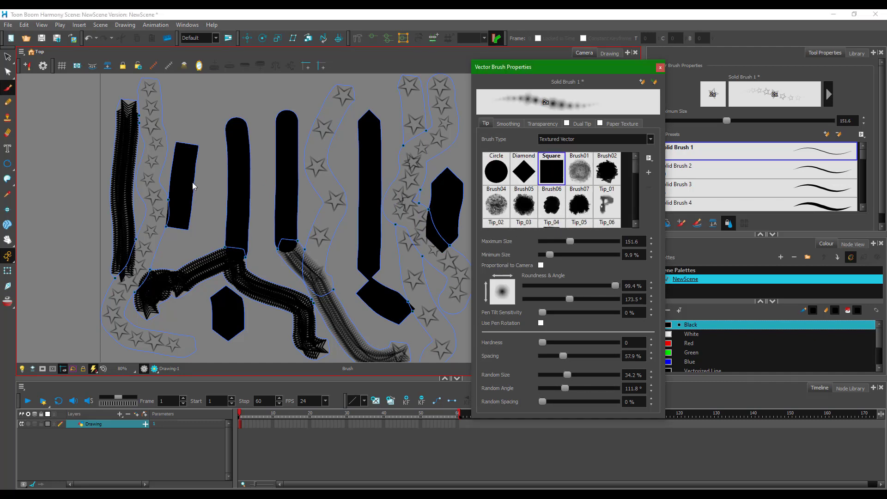
{"action": "left_click_drag", "start_coordinate": [53, 106], "coordinate": [56, 320]}
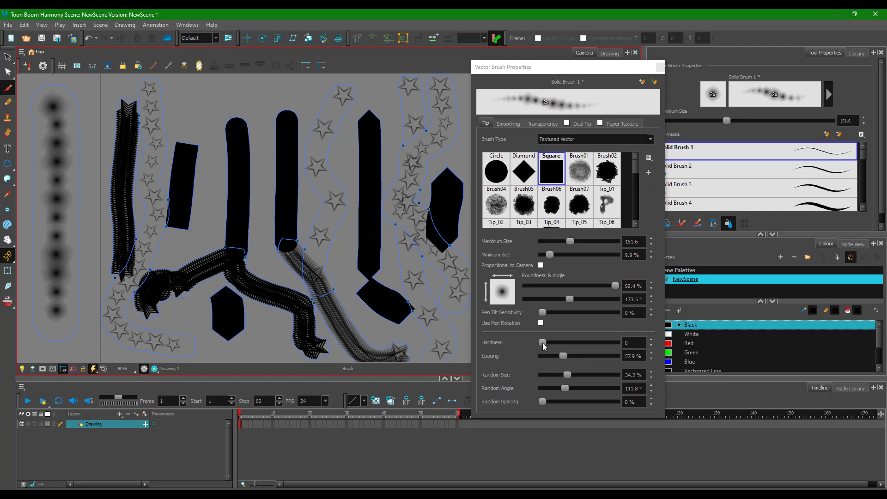
{"action": "left_click_drag", "start_coordinate": [543, 342], "coordinate": [631, 351]}
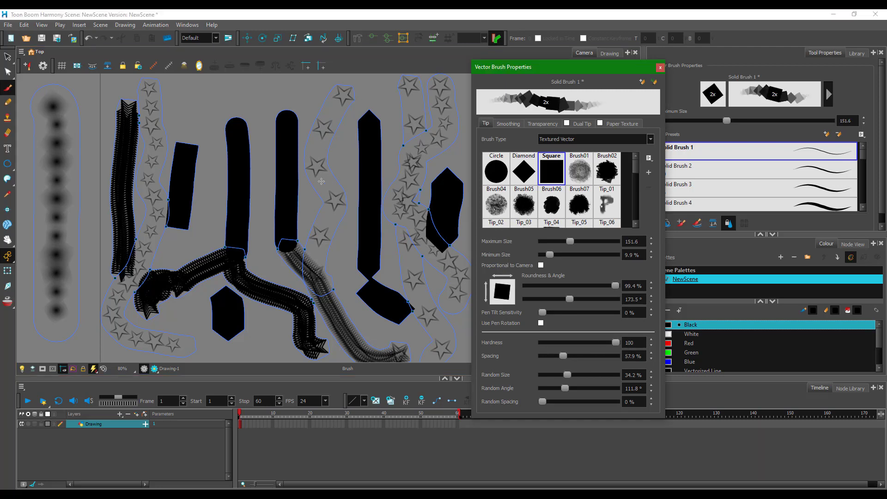
{"action": "mouse_move", "coordinate": [91, 86]}
{"action": "left_mouse_down"}
{"action": "mouse_move", "coordinate": [95, 297]}
{"action": "mouse_move", "coordinate": [93, 336]}
{"action": "left_mouse_up"}
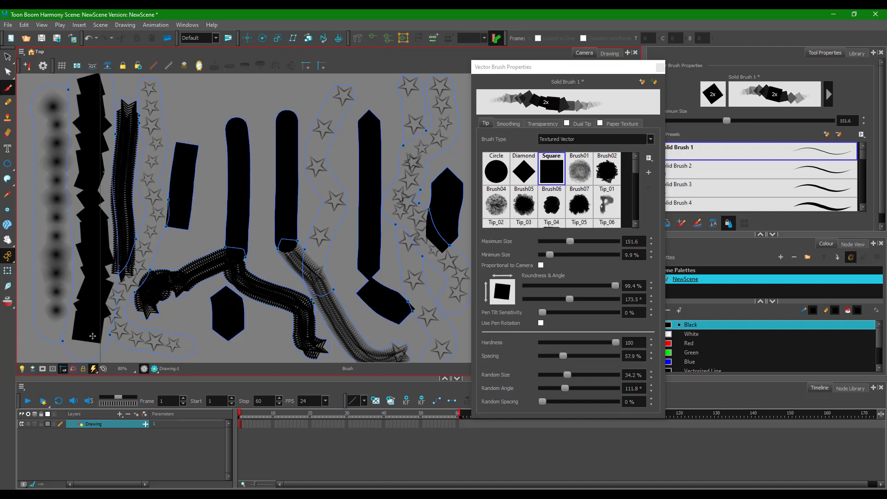
Set the random spacing to 46 % and paint a large C-shaped stroke of squares across the existing strokes.
{"action": "left_click", "coordinate": [550, 402]}
{"action": "left_click", "coordinate": [572, 401]}
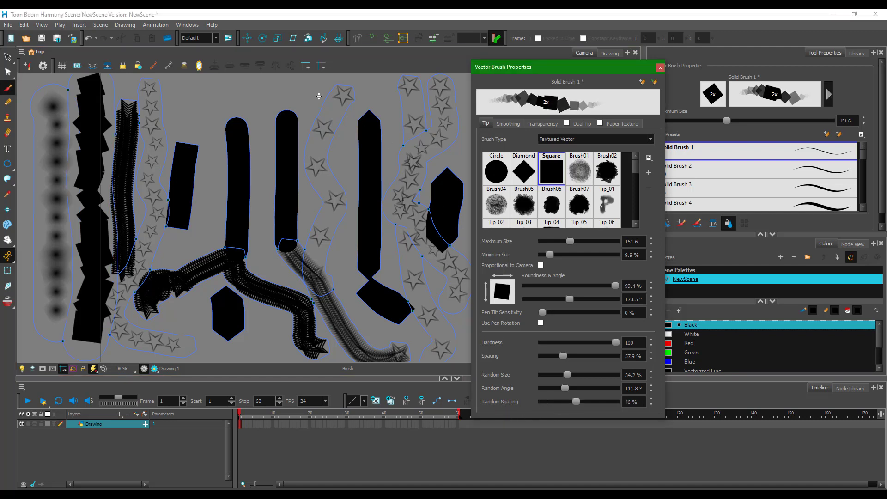
{"action": "mouse_move", "coordinate": [315, 90]}
{"action": "left_mouse_down"}
{"action": "mouse_move", "coordinate": [231, 172]}
{"action": "mouse_move", "coordinate": [192, 267]}
{"action": "mouse_move", "coordinate": [198, 349]}
{"action": "mouse_move", "coordinate": [274, 386]}
{"action": "mouse_move", "coordinate": [345, 354]}
{"action": "left_mouse_up"}
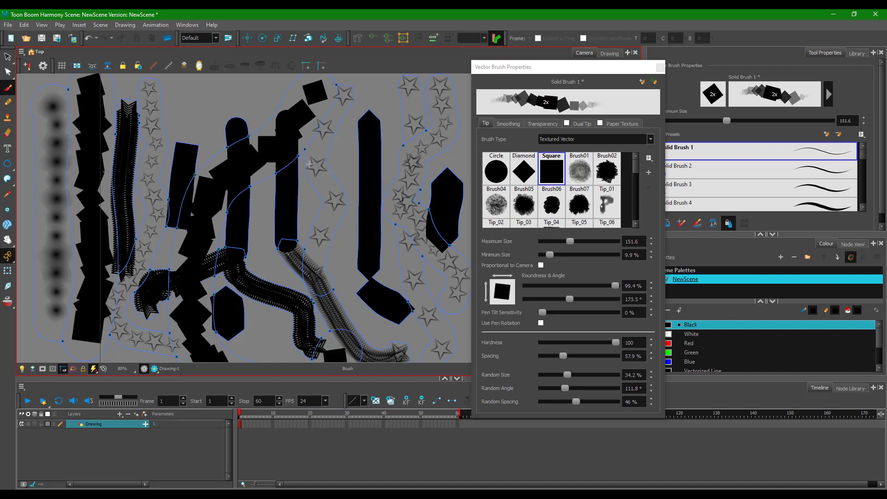
Select all the test strokes in the drawing and delete them.
{"action": "scroll", "coordinate": [310, 167], "scroll_direction": "down", "scroll_amount": 4}
{"action": "left_click", "coordinate": [8, 56]}
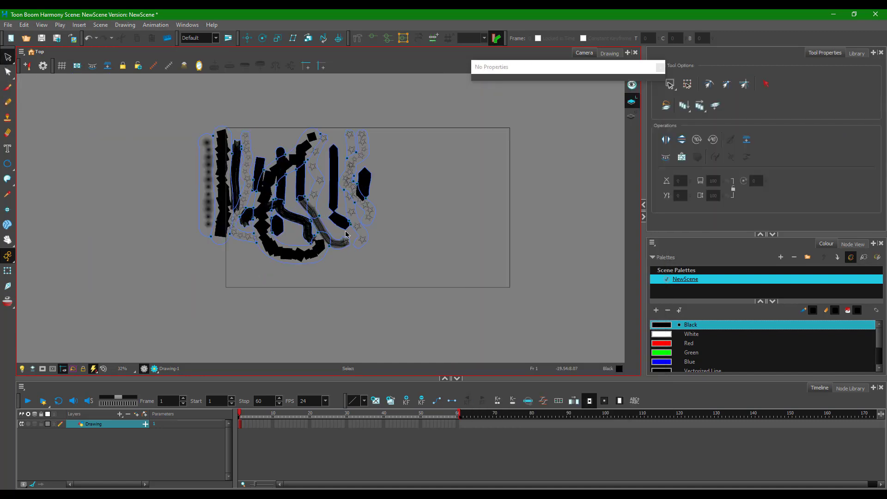
{"action": "left_click_drag", "start_coordinate": [111, 90], "coordinate": [446, 288]}
{"action": "key", "text": "Delete"}
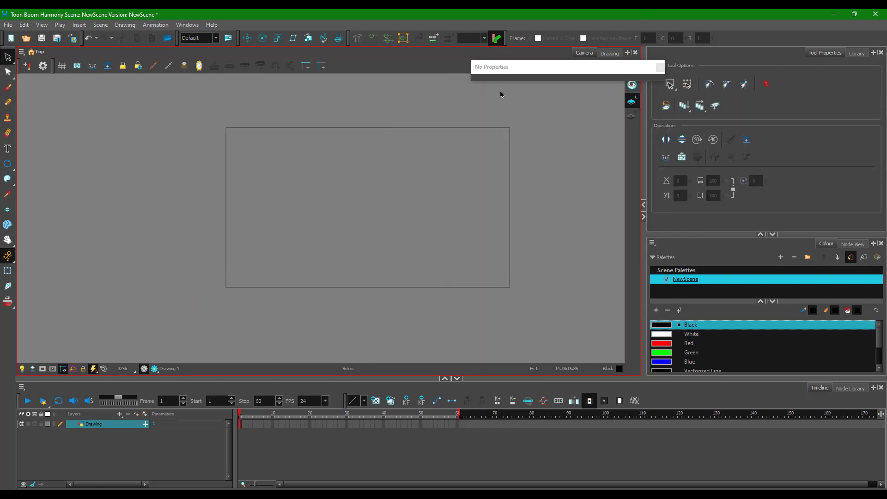
Return to the Brush tool, choose the Brush01 tip and paint a short curved stroke inside the camera frame.
{"action": "left_click", "coordinate": [507, 74]}
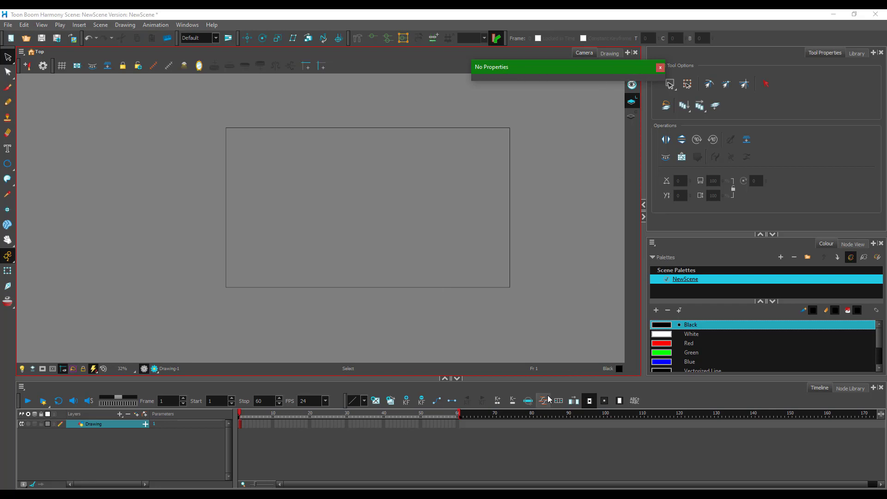
{"action": "key", "text": "alt+b"}
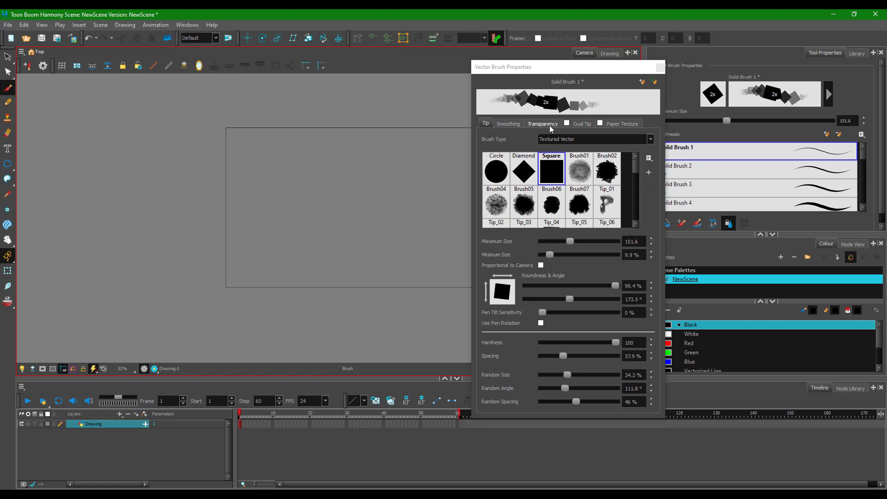
{"action": "scroll", "coordinate": [406, 169], "scroll_direction": "up", "scroll_amount": 2}
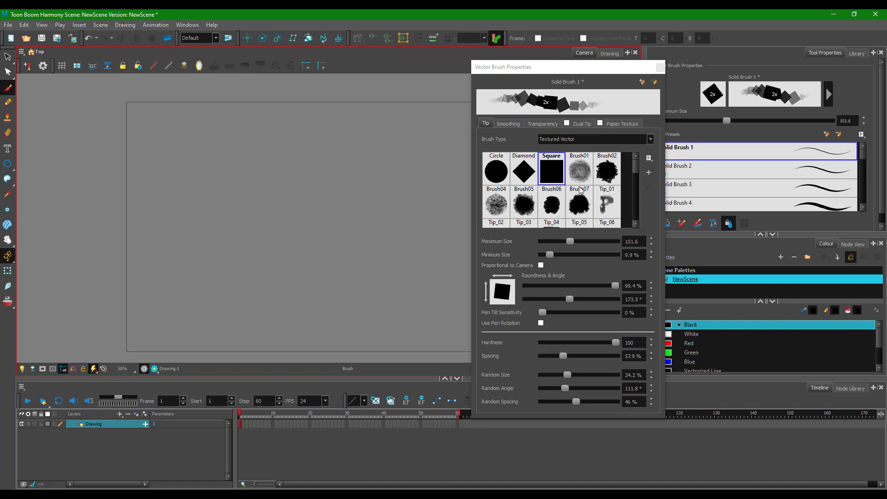
{"action": "left_click", "coordinate": [580, 170]}
{"action": "left_click_drag", "start_coordinate": [275, 142], "coordinate": [242, 199]}
{"action": "left_click_drag", "start_coordinate": [247, 233], "coordinate": [255, 251]}
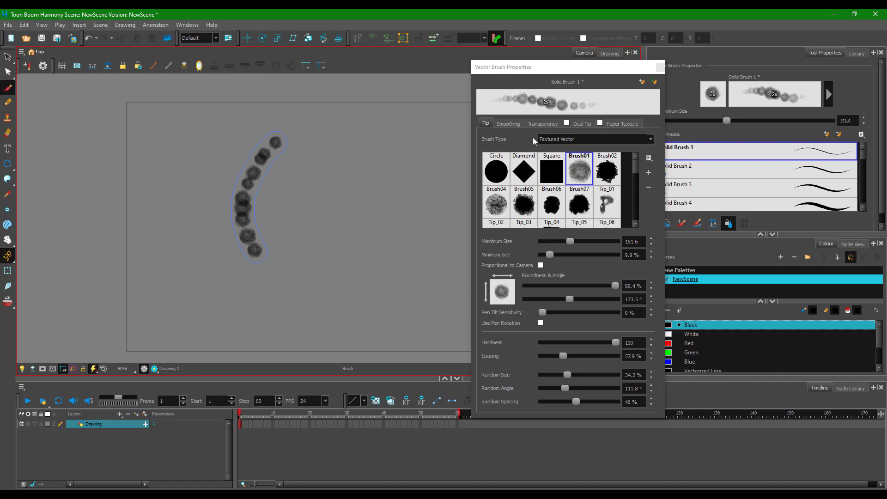
{"action": "mouse_move", "coordinate": [635, 164]}
{"action": "left_mouse_down"}
{"action": "mouse_move", "coordinate": [628, 202]}
{"action": "mouse_move", "coordinate": [624, 162]}
{"action": "left_mouse_up"}
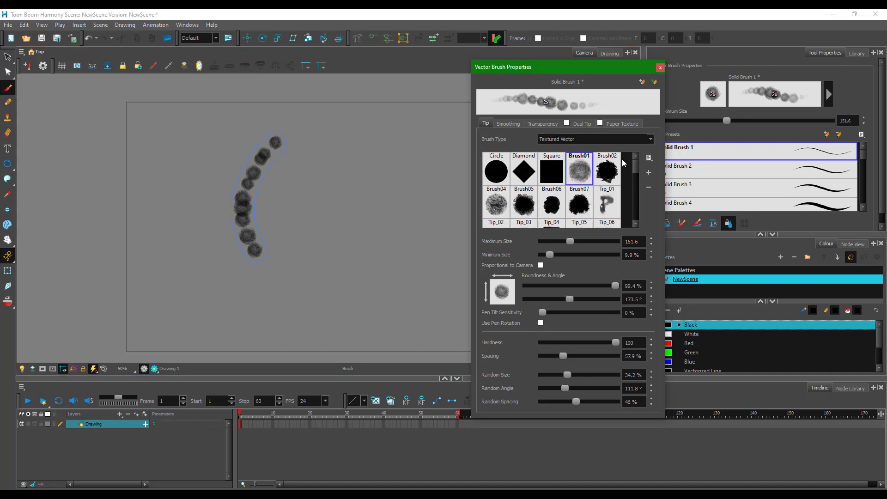
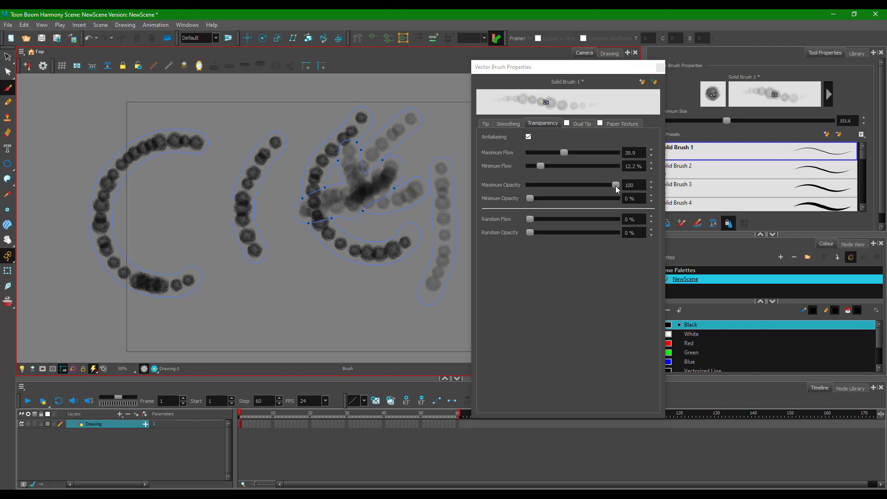
Set the maximum opacity to 77.1 and minimum opacity to 3.7 %, and paint a short stroke near the frame's lower edge.
{"action": "left_click_drag", "start_coordinate": [615, 184], "coordinate": [595, 186]}
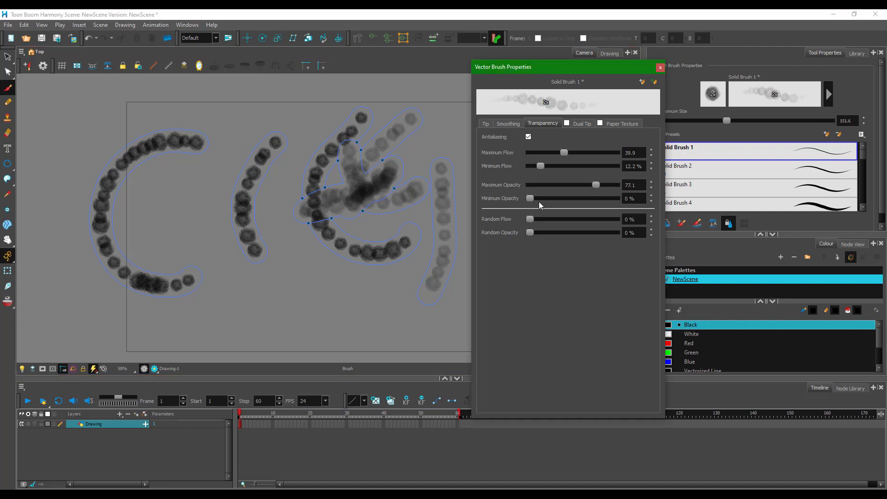
{"action": "left_click_drag", "start_coordinate": [533, 196], "coordinate": [536, 196]}
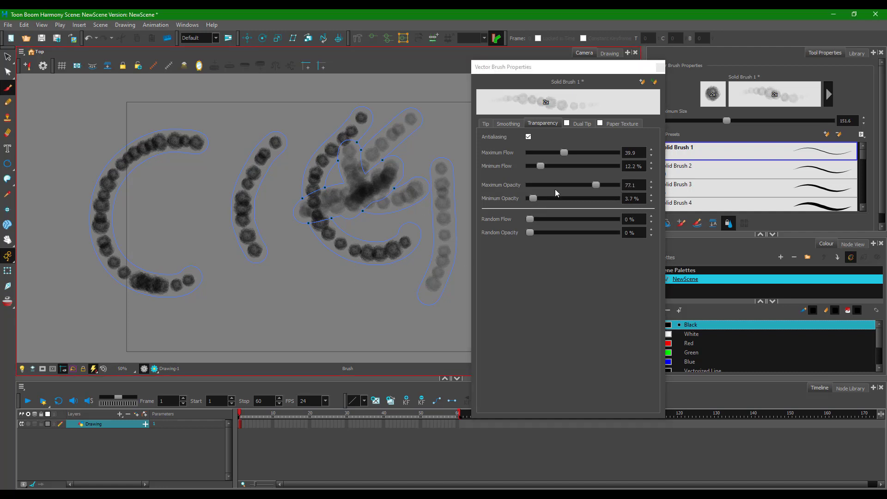
{"action": "left_click_drag", "start_coordinate": [289, 303], "coordinate": [338, 333]}
Turn off the brush's antialiasing, paint two curved strokes near the frame's lower edge and inspect their edges up close.
{"action": "left_click", "coordinate": [528, 137]}
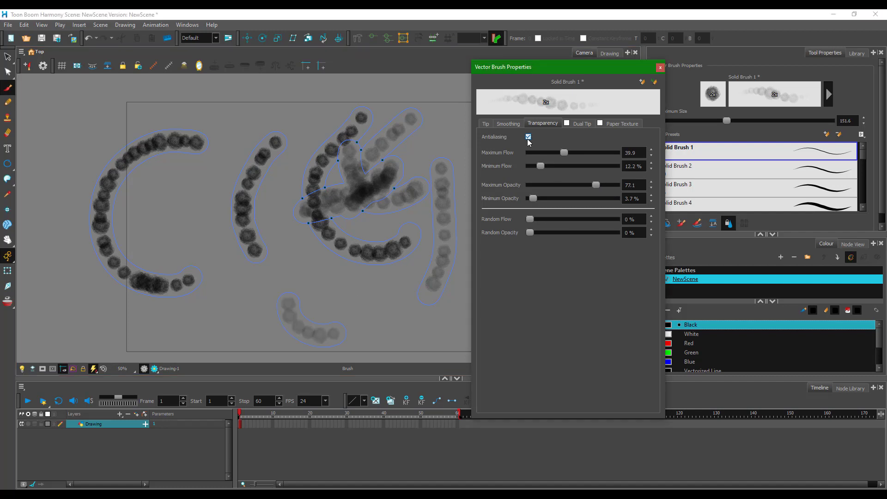
{"action": "mouse_move", "coordinate": [254, 292]}
{"action": "left_mouse_down"}
{"action": "mouse_move", "coordinate": [328, 317]}
{"action": "mouse_move", "coordinate": [371, 321]}
{"action": "left_mouse_up"}
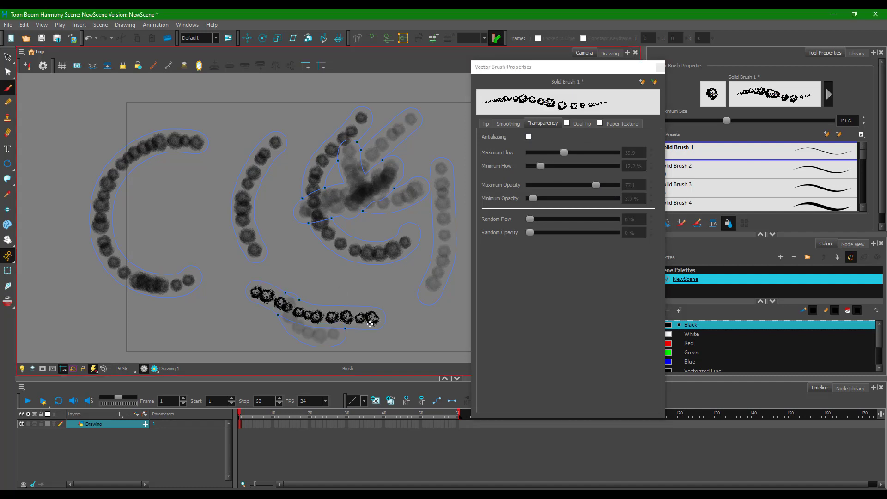
{"action": "left_click_drag", "start_coordinate": [293, 235], "coordinate": [390, 295]}
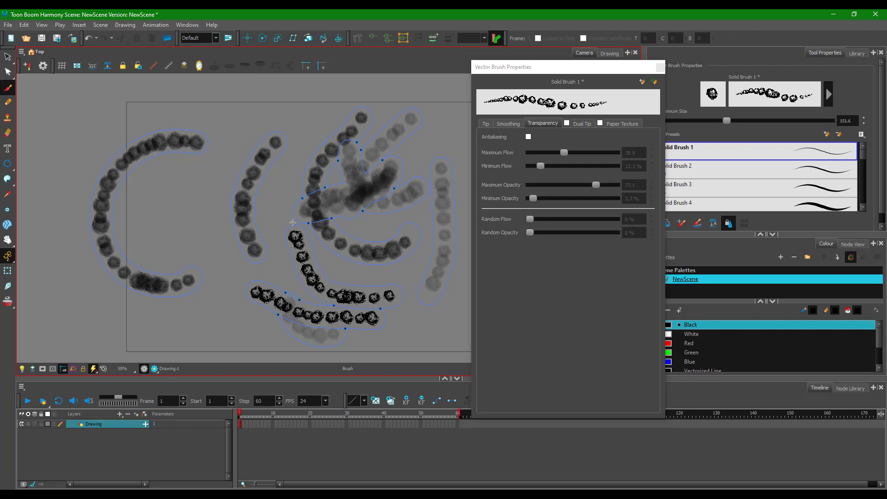
{"action": "scroll", "coordinate": [331, 209], "scroll_direction": "up", "scroll_amount": 8}
{"action": "scroll", "coordinate": [339, 205], "scroll_direction": "down", "scroll_amount": 3}
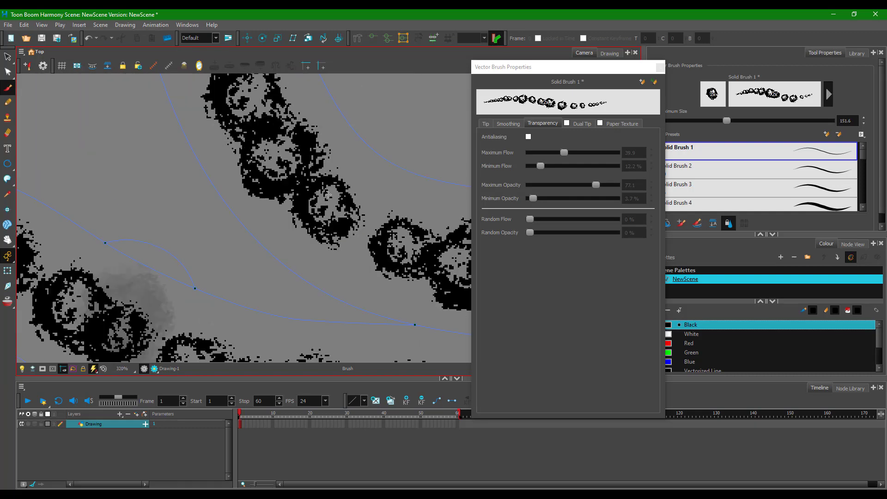
{"action": "scroll", "coordinate": [341, 206], "scroll_direction": "up", "scroll_amount": 3}
{"action": "scroll", "coordinate": [341, 205], "scroll_direction": "down", "scroll_amount": 6}
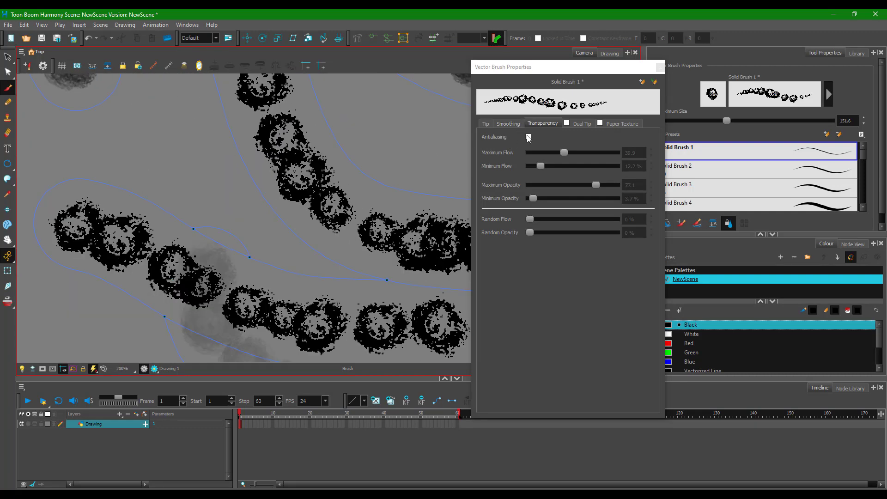
Turn antialiasing back on and paint a short stroke beside the pixelated ones for comparison.
{"action": "left_click", "coordinate": [528, 136]}
{"action": "mouse_move", "coordinate": [125, 118]}
{"action": "left_mouse_down"}
{"action": "mouse_move", "coordinate": [205, 217]}
{"action": "mouse_move", "coordinate": [243, 212]}
{"action": "left_mouse_up"}
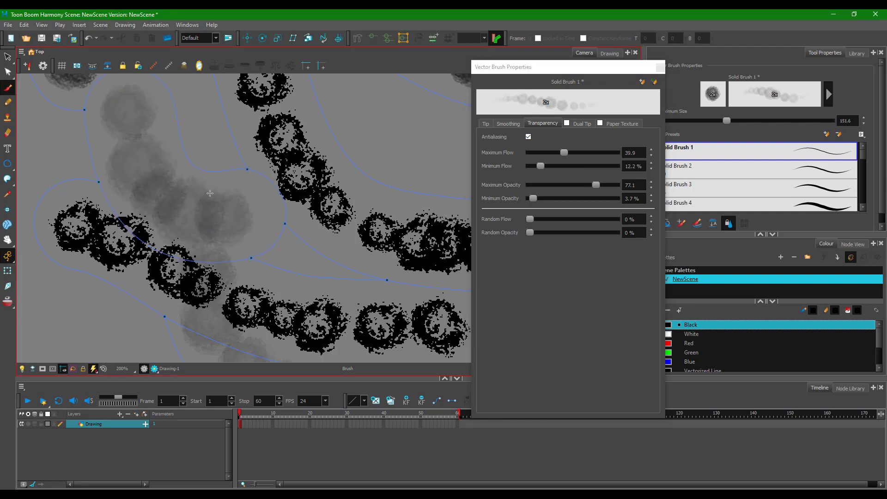
{"action": "scroll", "coordinate": [217, 203], "scroll_direction": "down", "scroll_amount": 3}
{"action": "scroll", "coordinate": [217, 203], "scroll_direction": "down", "scroll_amount": 3}
{"action": "scroll", "coordinate": [335, 181], "scroll_direction": "up", "scroll_amount": 1}
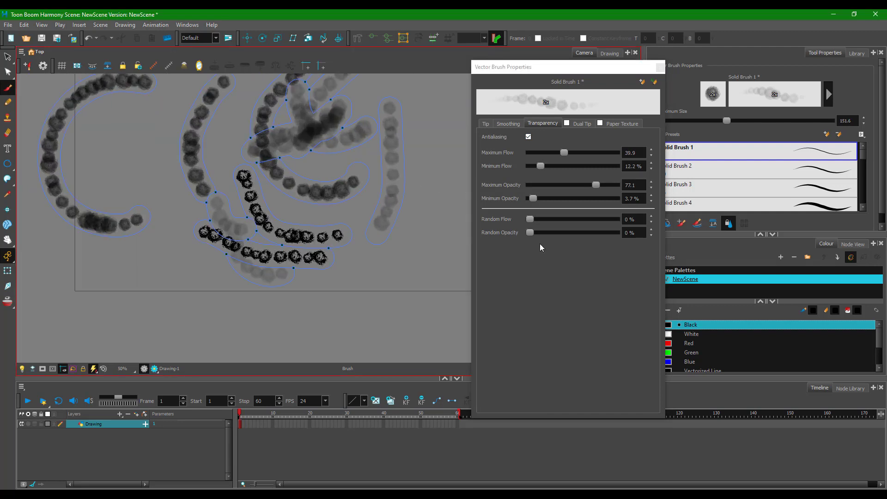
Set the random flow to 50 % and random opacity to 74.5 %, painting test strokes at the drawing's right after each change.
{"action": "left_click_drag", "start_coordinate": [530, 220], "coordinate": [573, 220]}
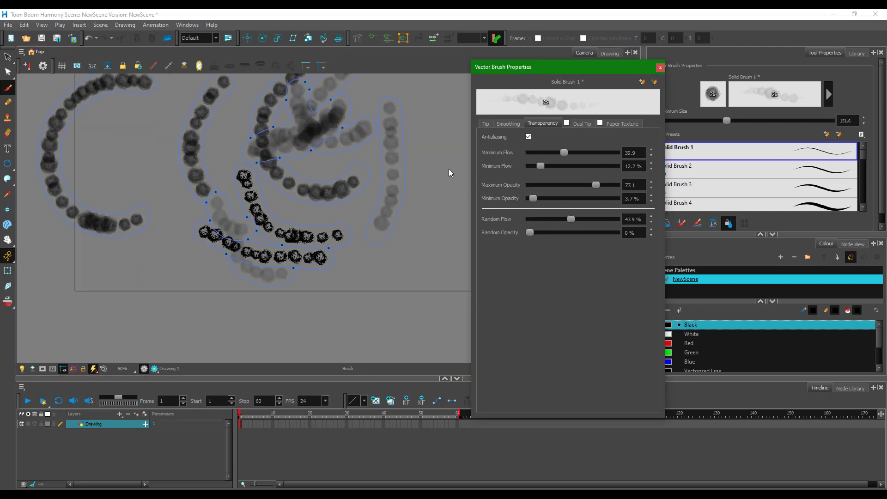
{"action": "left_click_drag", "start_coordinate": [441, 138], "coordinate": [397, 275]}
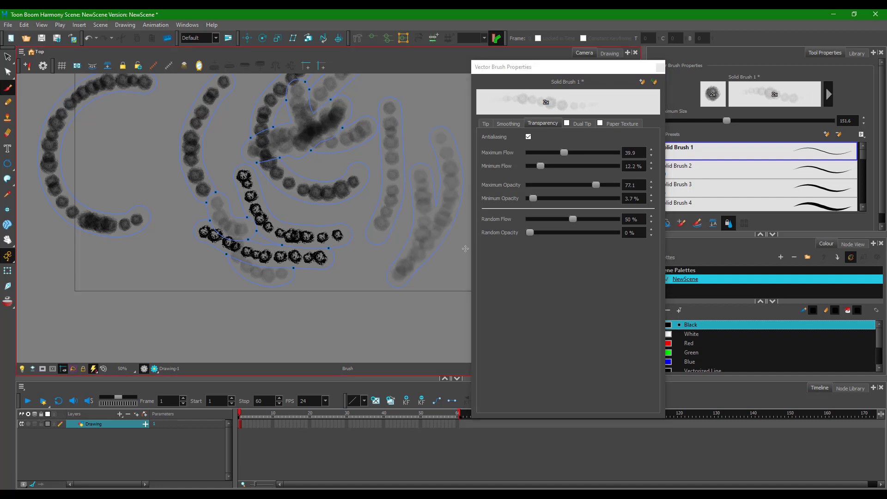
{"action": "scroll", "coordinate": [431, 208], "scroll_direction": "up", "scroll_amount": 3}
{"action": "left_click_drag", "start_coordinate": [535, 235], "coordinate": [594, 233]}
{"action": "mouse_move", "coordinate": [279, 184]}
{"action": "left_mouse_down"}
{"action": "mouse_move", "coordinate": [291, 253]}
{"action": "mouse_move", "coordinate": [288, 358]}
{"action": "mouse_move", "coordinate": [323, 168]}
{"action": "mouse_move", "coordinate": [296, 300]}
{"action": "mouse_move", "coordinate": [331, 317]}
{"action": "mouse_move", "coordinate": [329, 351]}
{"action": "left_mouse_up"}
{"action": "scroll", "coordinate": [332, 277], "scroll_direction": "down", "scroll_amount": 1}
{"action": "scroll", "coordinate": [332, 277], "scroll_direction": "down", "scroll_amount": 4}
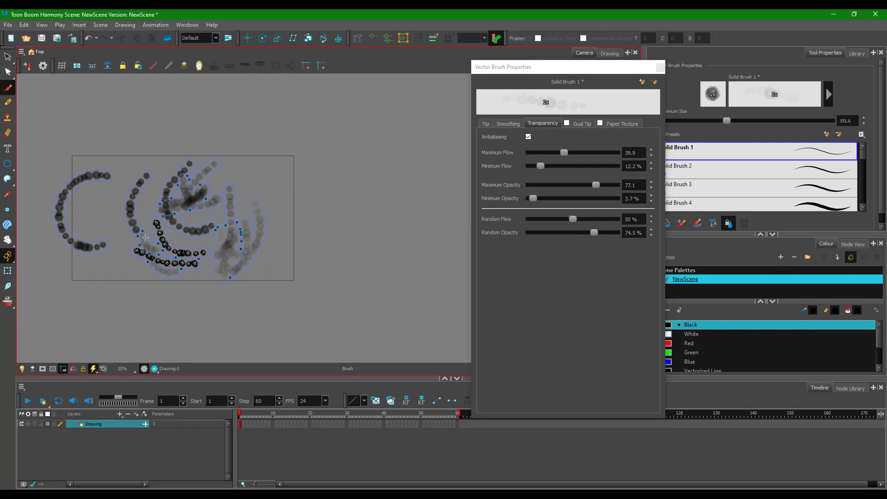
{"action": "scroll", "coordinate": [126, 234], "scroll_direction": "up", "scroll_amount": 2}
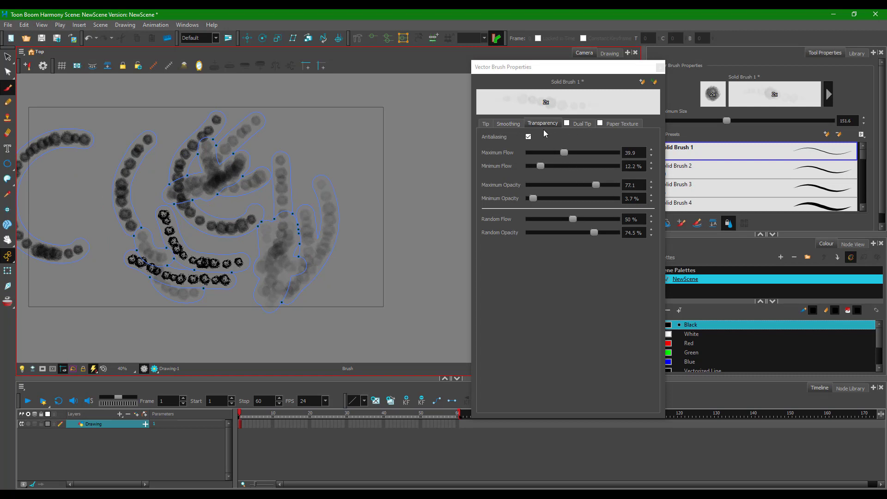
Enable the brush's Dual Tip and choose the star-shaped Tip_26 as the second tip.
{"action": "left_click", "coordinate": [581, 125]}
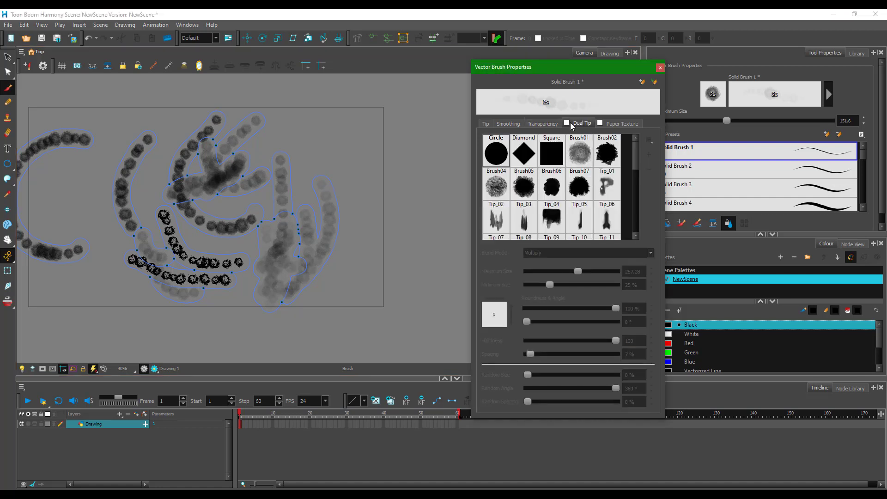
{"action": "left_click", "coordinate": [567, 124]}
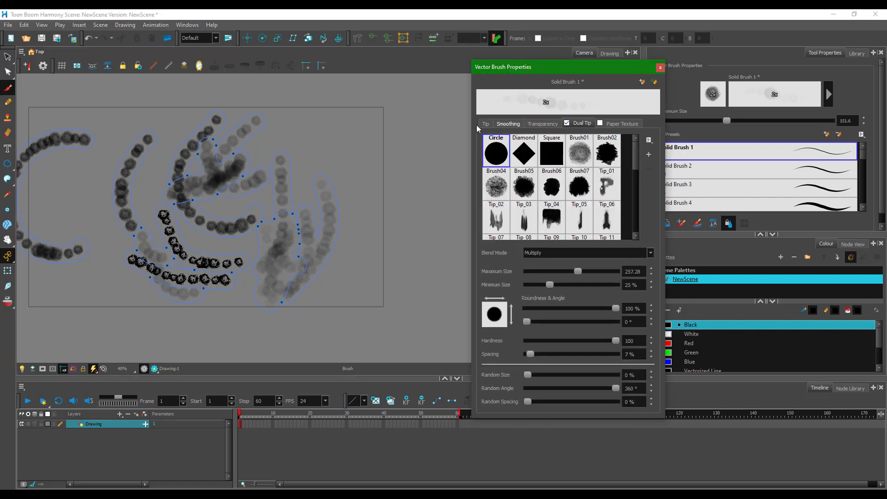
{"action": "left_click", "coordinate": [484, 124]}
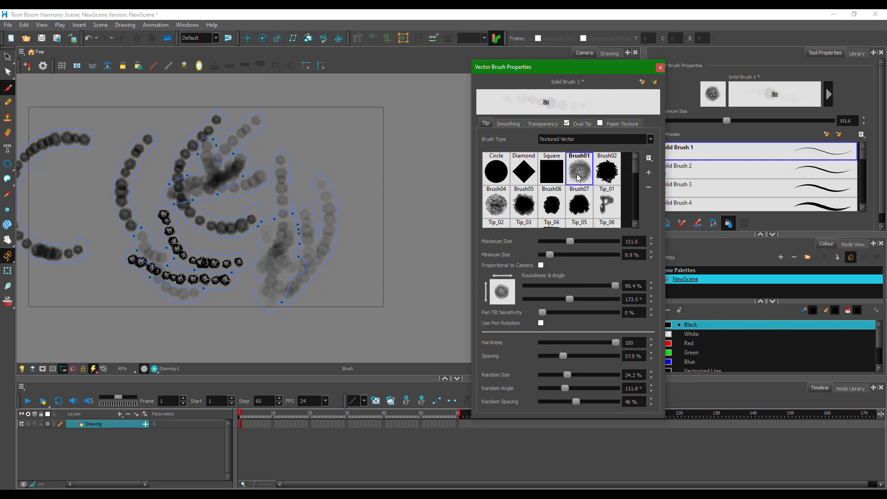
{"action": "left_click", "coordinate": [581, 123]}
{"action": "left_click_drag", "start_coordinate": [636, 162], "coordinate": [633, 217]}
{"action": "left_click", "coordinate": [579, 159]}
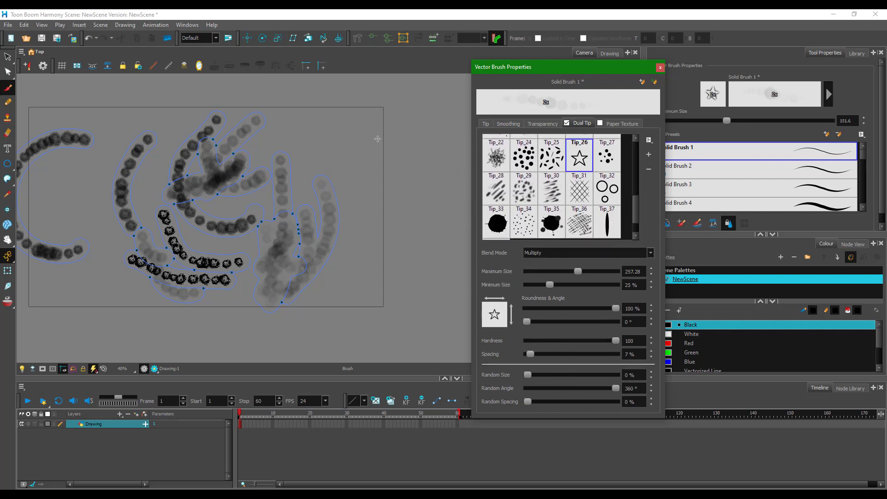
Paint a short vertical stroke with the dual-tip brush and set the second tip's maximum size to 1600.
{"action": "left_click_drag", "start_coordinate": [355, 122], "coordinate": [368, 208]}
{"action": "scroll", "coordinate": [372, 243], "scroll_direction": "up", "scroll_amount": 12}
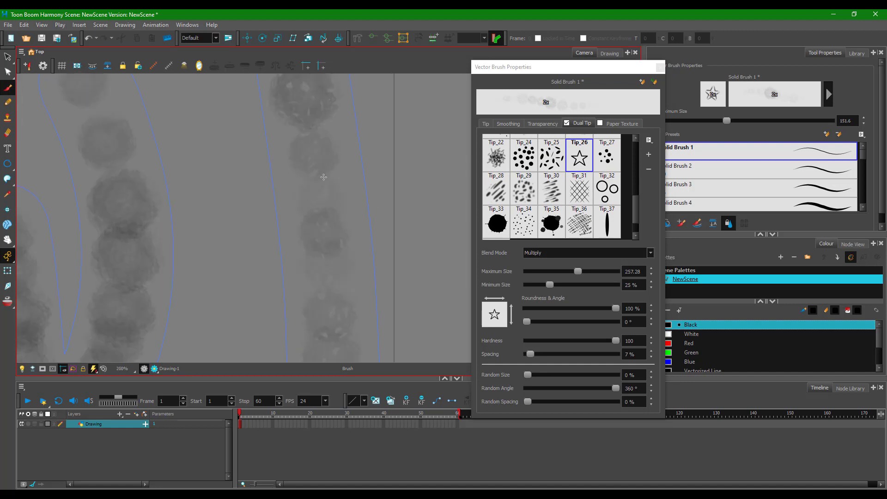
{"action": "left_click", "coordinate": [579, 271]}
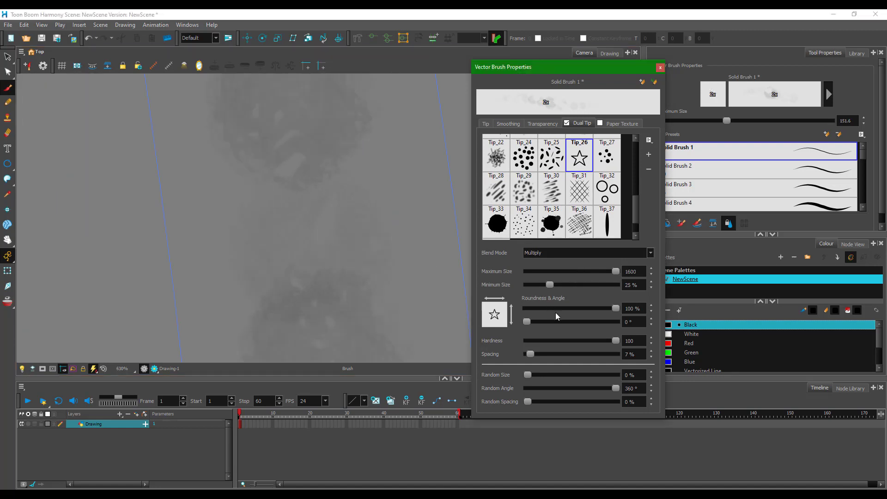
Paint several overlapping vertical test strokes with the dual-tip brush just outside the right edge of the camera frame.
{"action": "left_click", "coordinate": [377, 210]}
{"action": "scroll", "coordinate": [347, 233], "scroll_direction": "down", "scroll_amount": 5}
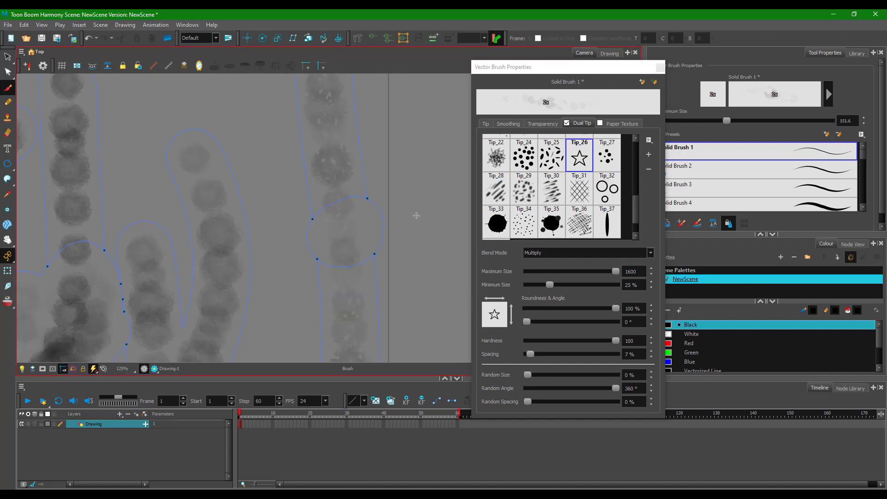
{"action": "mouse_move", "coordinate": [416, 215]}
{"action": "left_mouse_down"}
{"action": "mouse_move", "coordinate": [433, 344]}
{"action": "mouse_move", "coordinate": [444, 299]}
{"action": "mouse_move", "coordinate": [423, 207]}
{"action": "mouse_move", "coordinate": [385, 296]}
{"action": "mouse_move", "coordinate": [443, 309]}
{"action": "mouse_move", "coordinate": [462, 218]}
{"action": "mouse_move", "coordinate": [451, 162]}
{"action": "mouse_move", "coordinate": [424, 244]}
{"action": "left_mouse_up"}
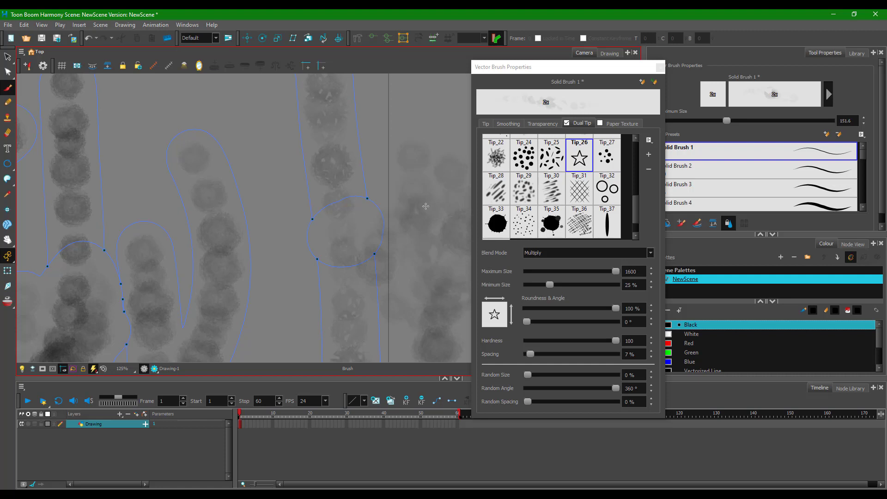
{"action": "left_click_drag", "start_coordinate": [426, 206], "coordinate": [457, 245]}
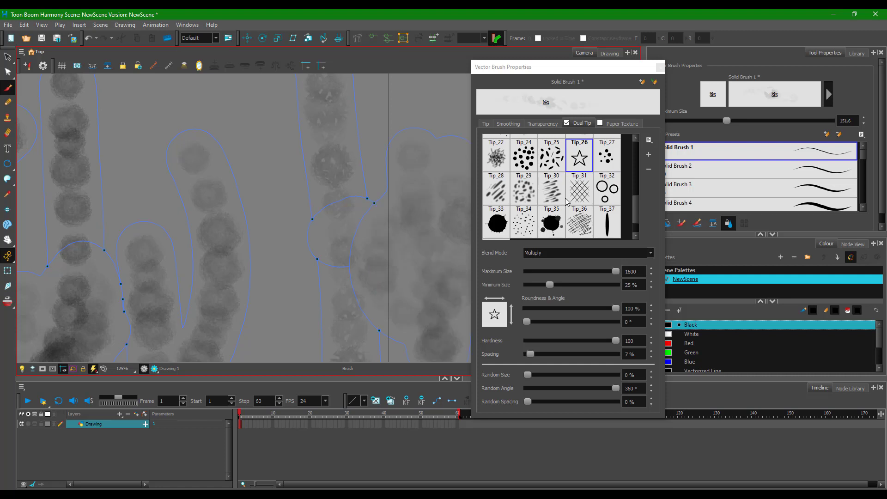
Set the brush's maximum flow to 100 and paint a long vertical test stroke between the existing ones.
{"action": "left_click", "coordinate": [537, 124]}
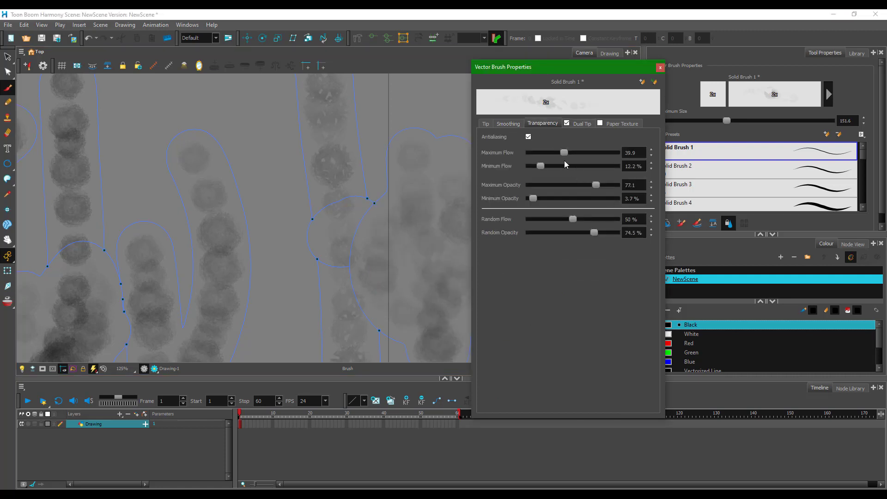
{"action": "double_click", "coordinate": [640, 156]}
{"action": "type", "text": "100"}
{"action": "key", "text": "Return"}
{"action": "mouse_move", "coordinate": [265, 87]}
{"action": "left_mouse_down"}
{"action": "mouse_move", "coordinate": [279, 154]}
{"action": "mouse_move", "coordinate": [277, 373]}
{"action": "left_mouse_up"}
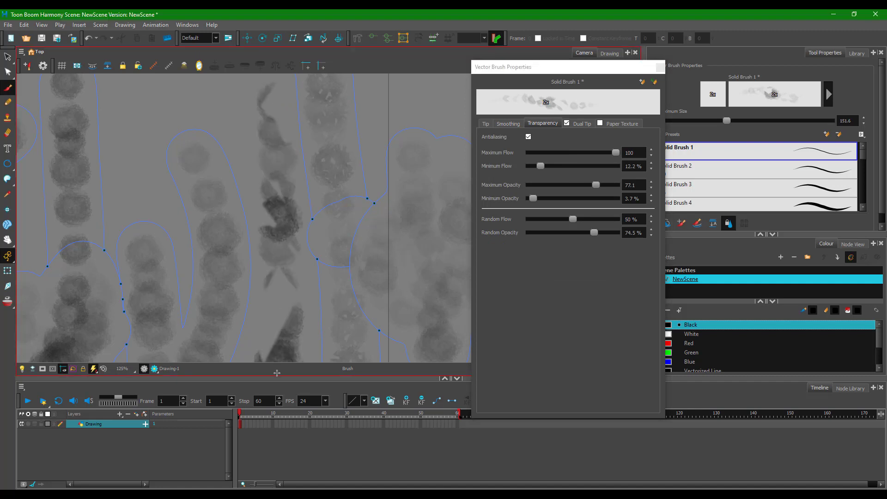
{"action": "key", "text": "1"}
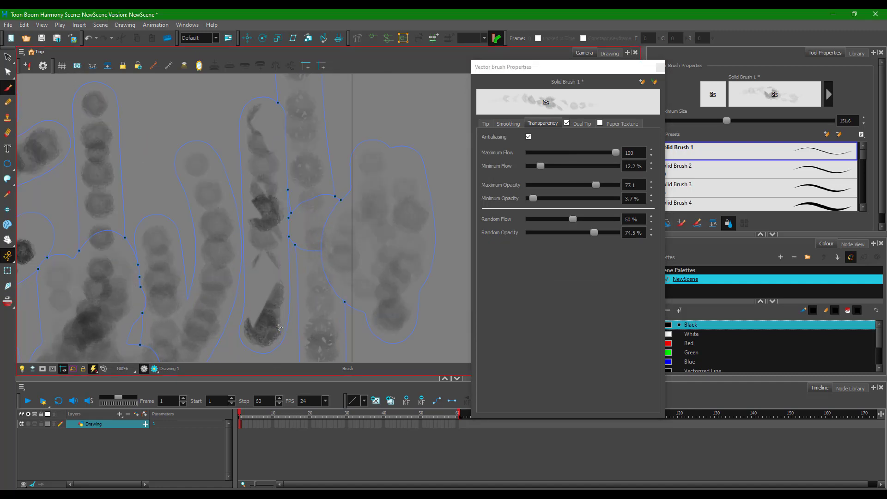
Choose the crosshatched Tip_31 as the second tip and paint test strokes over the old ones and right of the frame.
{"action": "left_click", "coordinate": [583, 123]}
{"action": "left_click", "coordinate": [580, 225]}
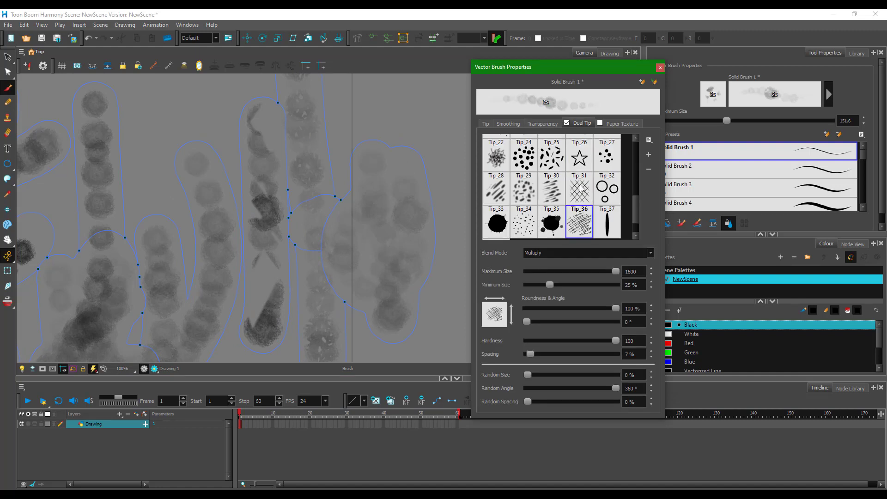
{"action": "key", "text": "Up"}
{"action": "mouse_move", "coordinate": [142, 158]}
{"action": "left_mouse_down"}
{"action": "mouse_move", "coordinate": [157, 118]}
{"action": "mouse_move", "coordinate": [141, 237]}
{"action": "mouse_move", "coordinate": [163, 171]}
{"action": "mouse_move", "coordinate": [212, 91]}
{"action": "mouse_move", "coordinate": [166, 97]}
{"action": "left_mouse_up"}
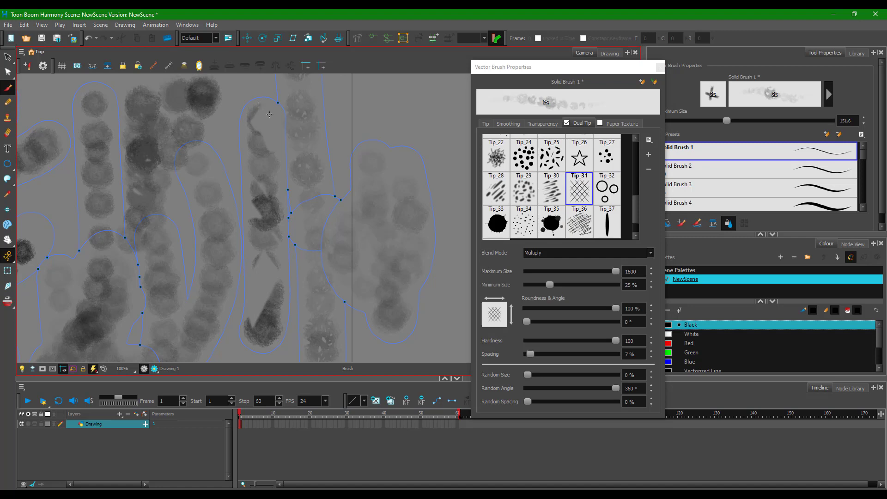
{"action": "scroll", "coordinate": [270, 114], "scroll_direction": "down", "scroll_amount": 1}
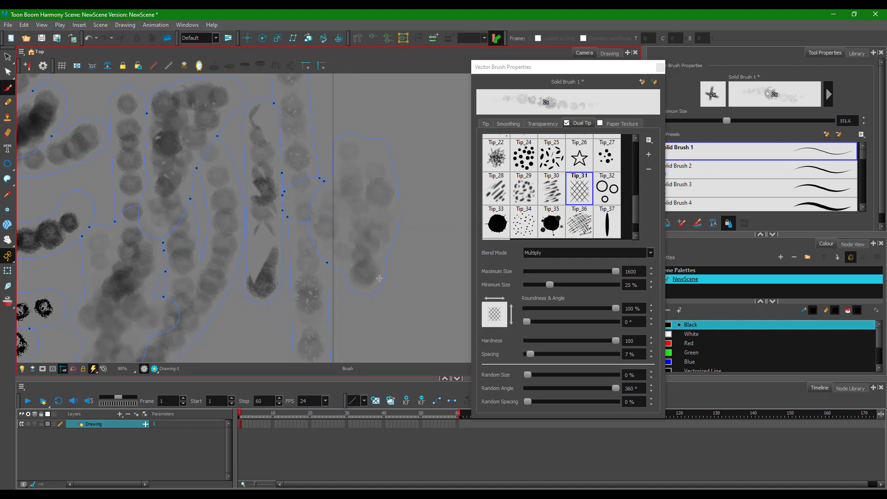
{"action": "left_click_drag", "start_coordinate": [430, 121], "coordinate": [431, 357]}
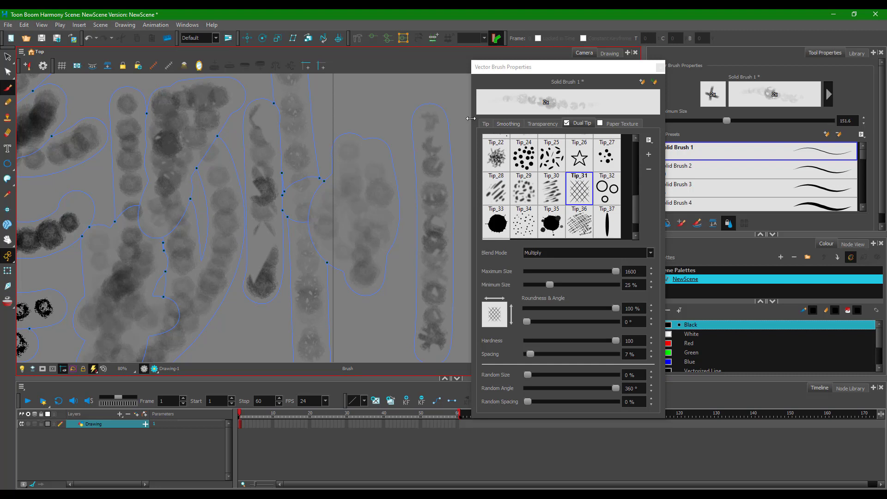
Review the main tip settings and paint a small scribbled patch above the faint strokes outside the frame's right edge.
{"action": "left_click", "coordinate": [486, 123]}
{"action": "left_click", "coordinate": [581, 123]}
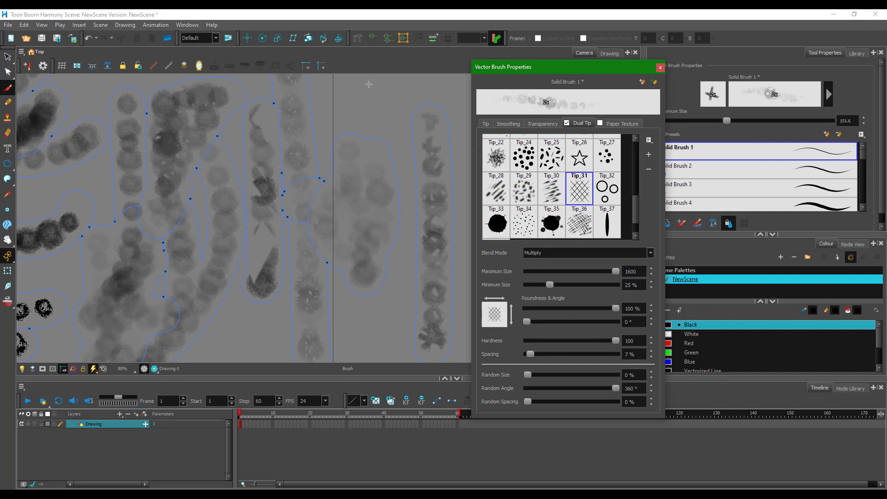
{"action": "mouse_move", "coordinate": [369, 84]}
{"action": "left_mouse_down"}
{"action": "mouse_move", "coordinate": [381, 133]}
{"action": "mouse_move", "coordinate": [388, 102]}
{"action": "left_mouse_up"}
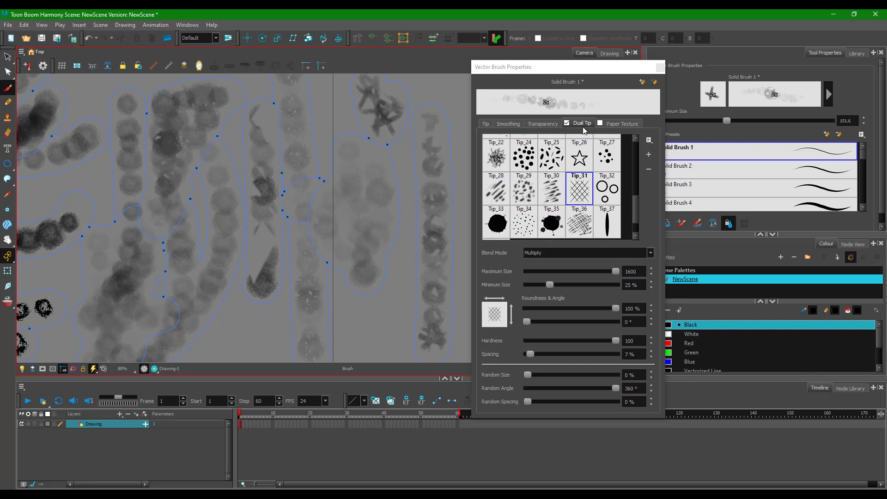
Set the dual tip's blend mode to Colour Dodge and paint two dense patches along the frame's right edge.
{"action": "left_click", "coordinate": [616, 261]}
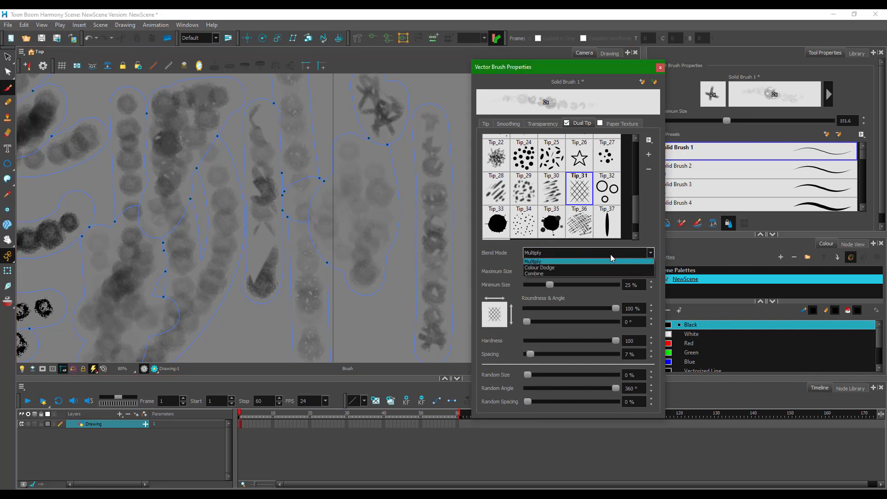
{"action": "left_click", "coordinate": [358, 277]}
{"action": "mouse_move", "coordinate": [358, 278]}
{"action": "left_mouse_down"}
{"action": "mouse_move", "coordinate": [377, 327]}
{"action": "mouse_move", "coordinate": [377, 347]}
{"action": "mouse_move", "coordinate": [359, 363]}
{"action": "mouse_move", "coordinate": [348, 343]}
{"action": "mouse_move", "coordinate": [397, 320]}
{"action": "left_mouse_up"}
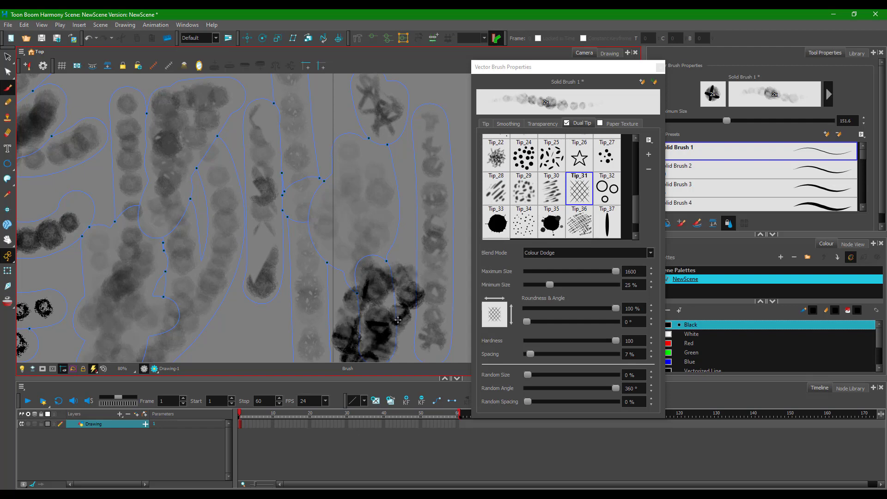
{"action": "scroll", "coordinate": [396, 308], "scroll_direction": "down", "scroll_amount": 3}
{"action": "scroll", "coordinate": [373, 216], "scroll_direction": "up", "scroll_amount": 2}
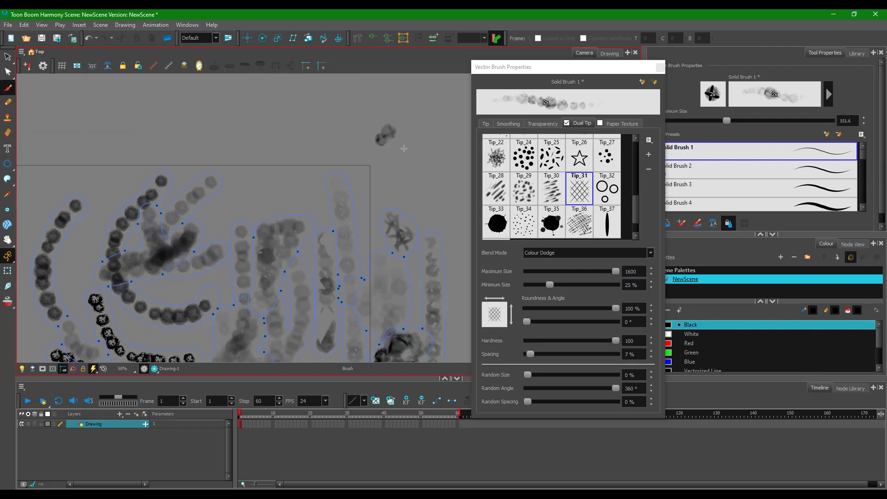
{"action": "mouse_move", "coordinate": [404, 148]}
{"action": "left_mouse_down"}
{"action": "mouse_move", "coordinate": [388, 152]}
{"action": "mouse_move", "coordinate": [390, 162]}
{"action": "left_mouse_up"}
Switch the dual tip's blend mode to Multiply and paint a comparison patch above the frame.
{"action": "left_click", "coordinate": [545, 256]}
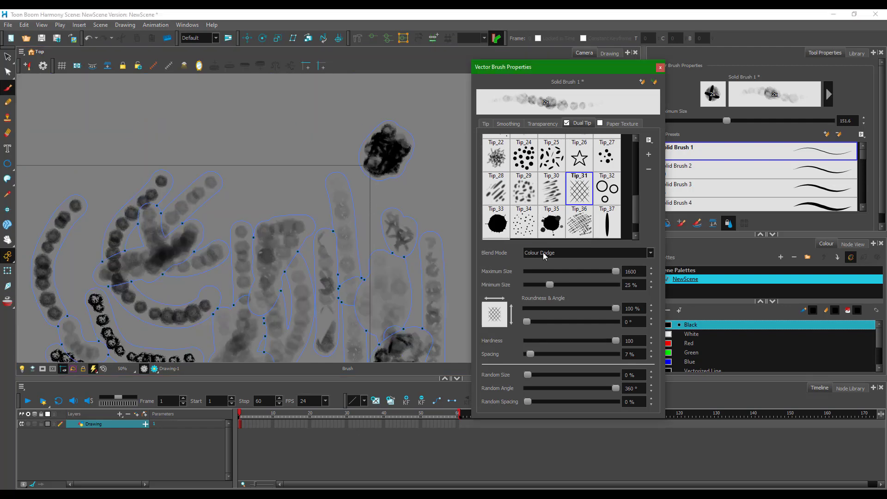
{"action": "left_click", "coordinate": [545, 268]}
{"action": "mouse_move", "coordinate": [294, 99]}
{"action": "left_mouse_down"}
{"action": "mouse_move", "coordinate": [279, 133]}
{"action": "mouse_move", "coordinate": [286, 111]}
{"action": "mouse_move", "coordinate": [327, 128]}
{"action": "mouse_move", "coordinate": [305, 152]}
{"action": "left_mouse_up"}
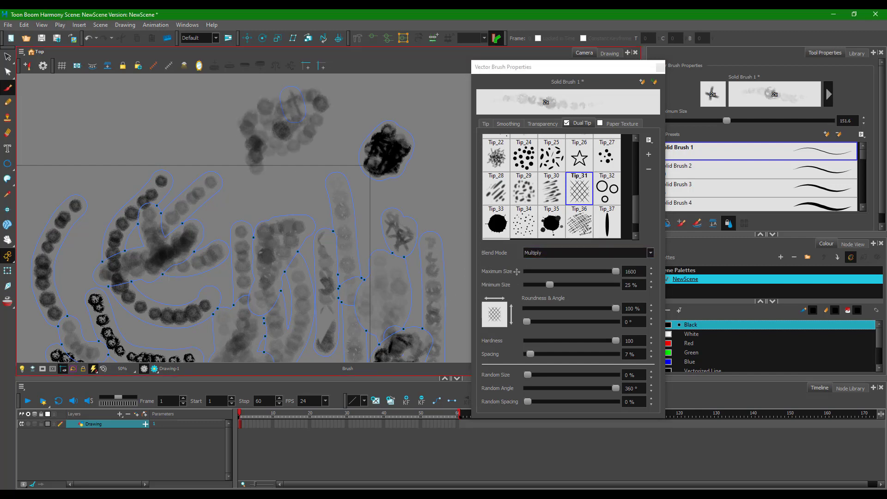
Set the dual tip's blend mode to Combine and paint large crosshatched strokes above and to the right of the frame.
{"action": "left_click", "coordinate": [545, 254]}
{"action": "left_click", "coordinate": [547, 274]}
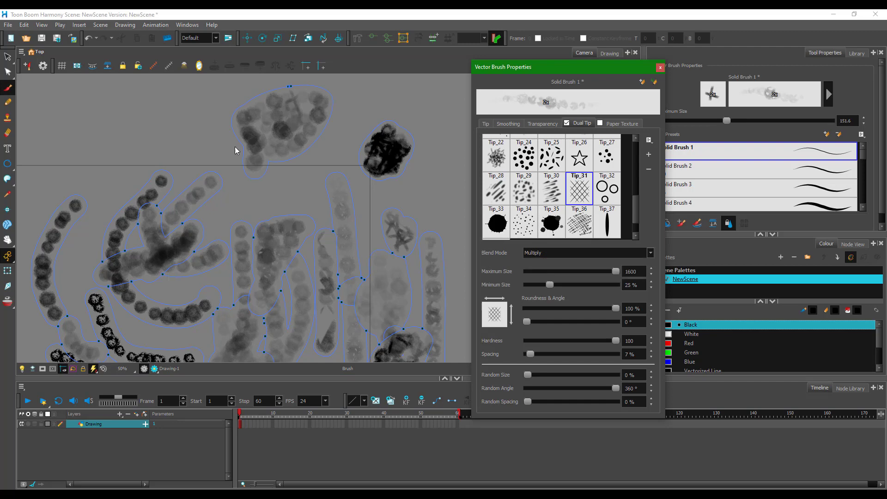
{"action": "left_click_drag", "start_coordinate": [155, 149], "coordinate": [168, 137]}
{"action": "scroll", "coordinate": [229, 156], "scroll_direction": "down", "scroll_amount": 1}
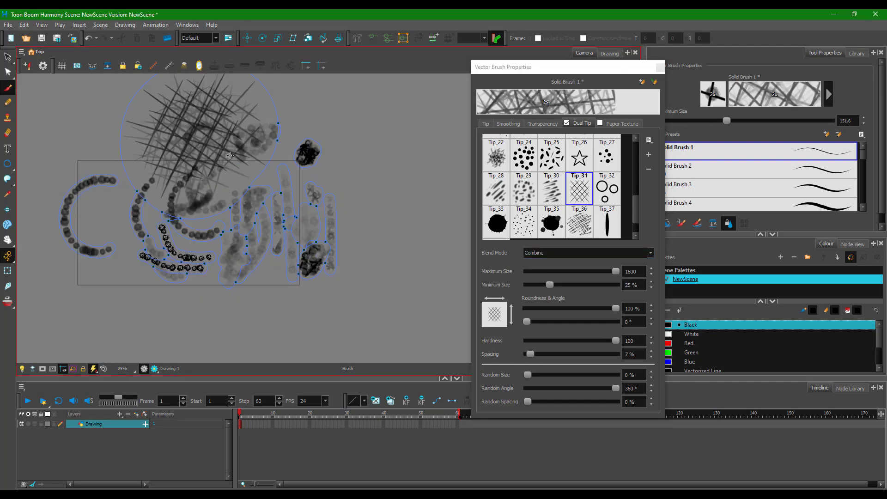
{"action": "mouse_move", "coordinate": [385, 143]}
{"action": "left_mouse_down"}
{"action": "mouse_move", "coordinate": [408, 238]}
{"action": "mouse_move", "coordinate": [392, 316]}
{"action": "mouse_move", "coordinate": [381, 326]}
{"action": "left_mouse_up"}
{"action": "scroll", "coordinate": [388, 127], "scroll_direction": "up", "scroll_amount": 1}
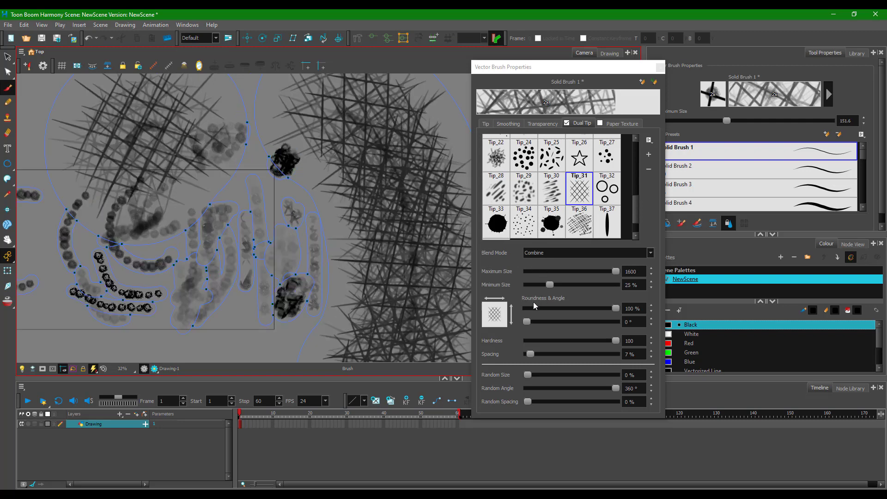
Return the dual tip's blend mode to Multiply and delete all the test strokes from the drawing.
{"action": "left_click", "coordinate": [558, 255]}
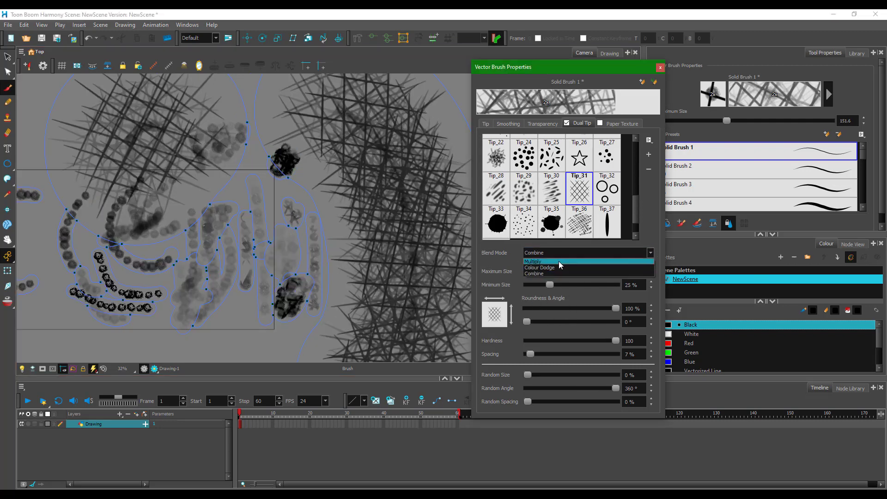
{"action": "left_click", "coordinate": [558, 261]}
{"action": "scroll", "coordinate": [394, 245], "scroll_direction": "down", "scroll_amount": 4}
{"action": "left_click", "coordinate": [8, 56]}
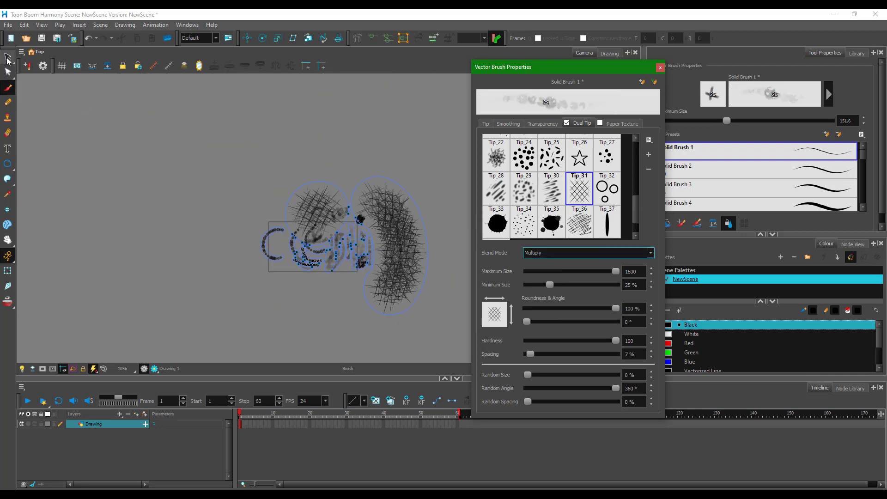
{"action": "left_click_drag", "start_coordinate": [224, 187], "coordinate": [481, 325]}
{"action": "key", "text": "Delete"}
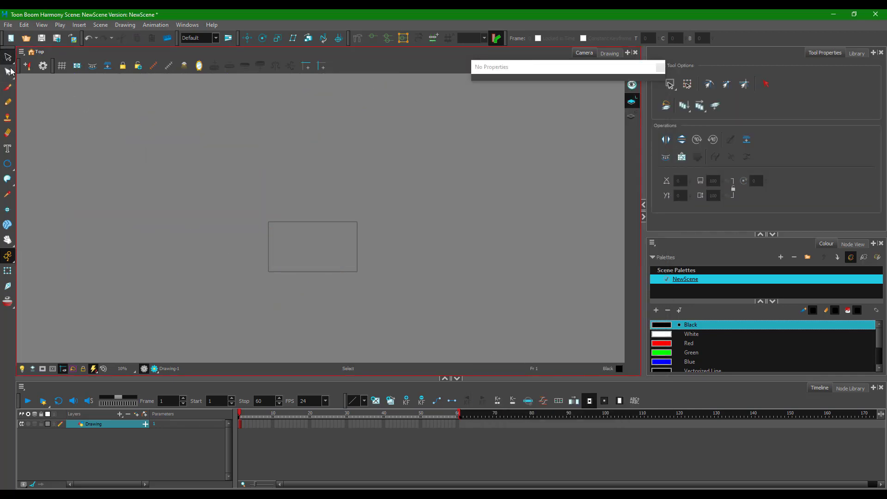
Reactivate the Brush tool and review its Tip and Dual Tip settings.
{"action": "left_click", "coordinate": [8, 87]}
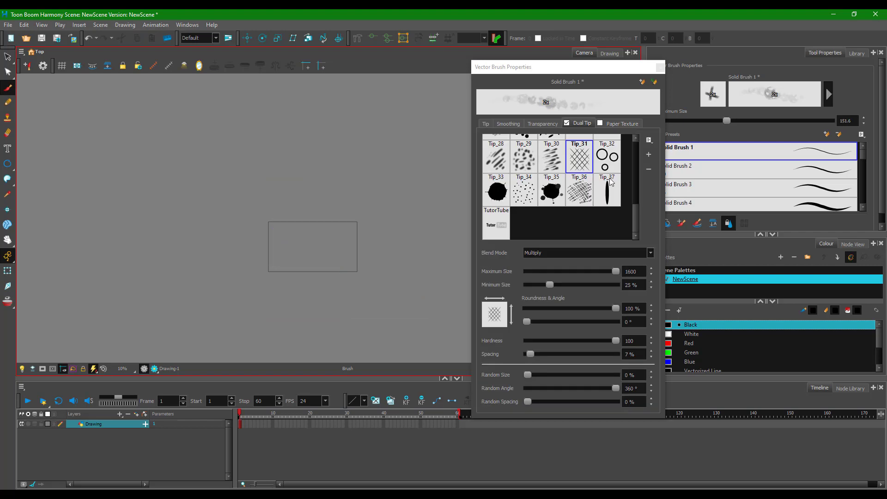
{"action": "scroll", "coordinate": [351, 237], "scroll_direction": "up", "scroll_amount": 1}
{"action": "scroll", "coordinate": [351, 238], "scroll_direction": "up", "scroll_amount": 1}
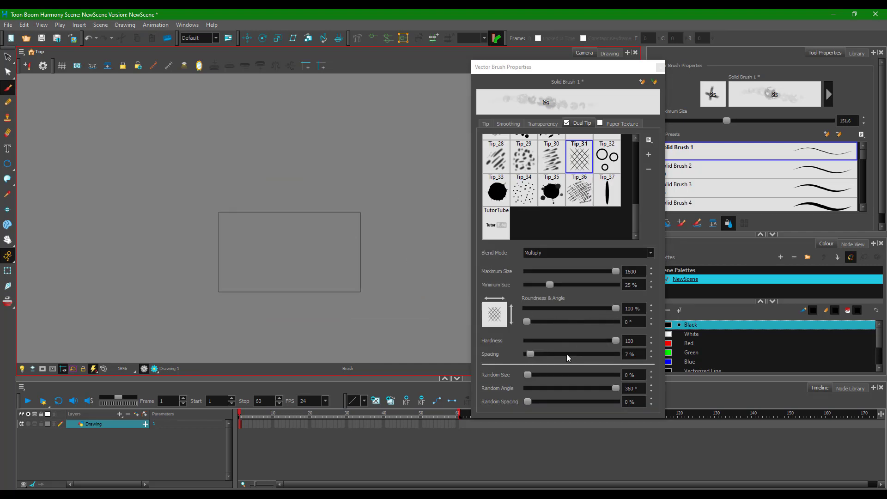
{"action": "left_click", "coordinate": [487, 123]}
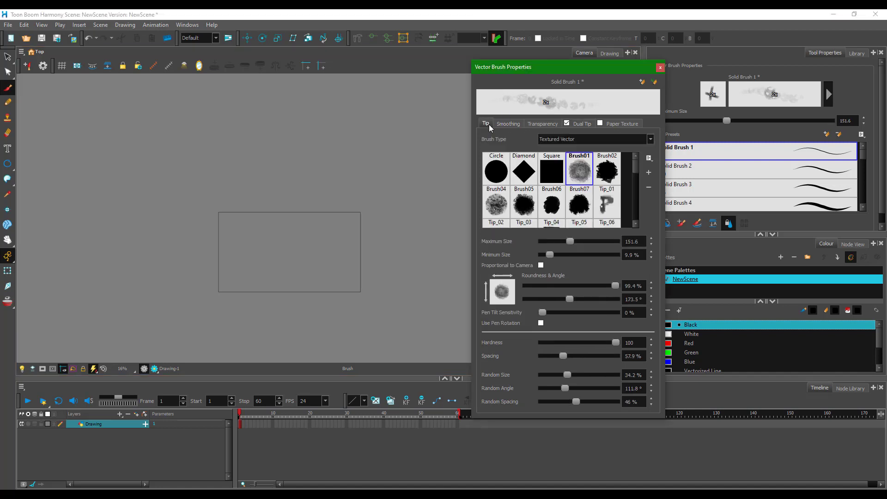
{"action": "left_click", "coordinate": [581, 124]}
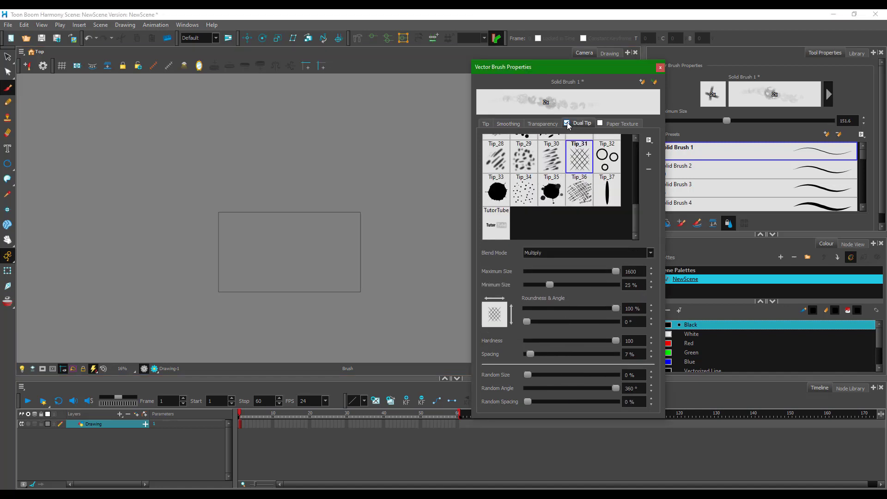
Enable the brush's Paper Texture with Texture_4 and paint a short test scribble inside the empty camera frame.
{"action": "left_click", "coordinate": [618, 123]}
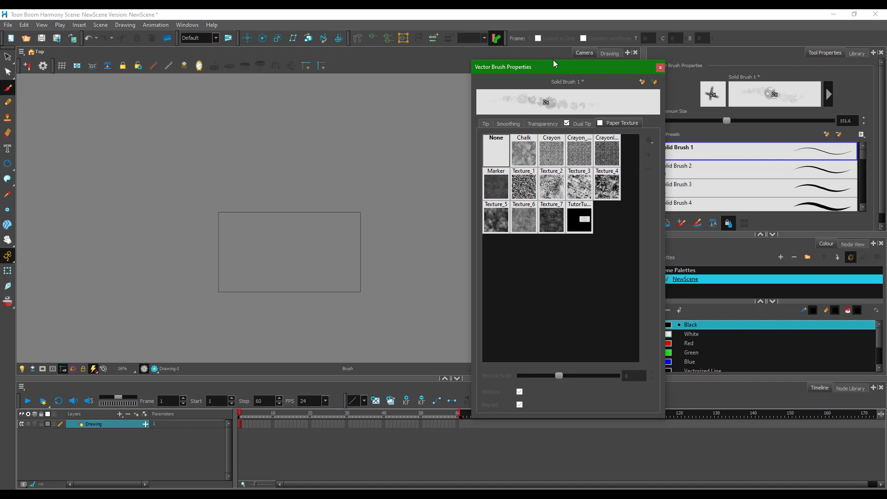
{"action": "mouse_move", "coordinate": [553, 60]}
{"action": "left_mouse_down"}
{"action": "mouse_move", "coordinate": [513, 63]}
{"action": "mouse_move", "coordinate": [522, 58]}
{"action": "left_mouse_up"}
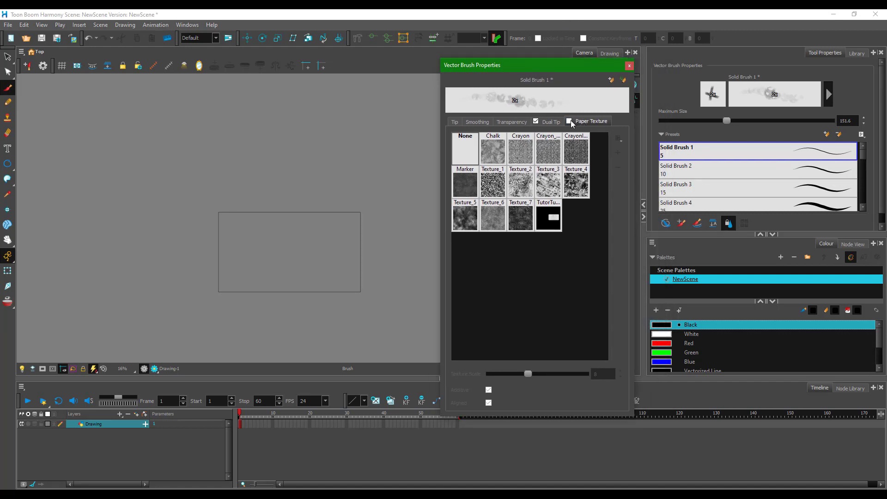
{"action": "left_click", "coordinate": [569, 121]}
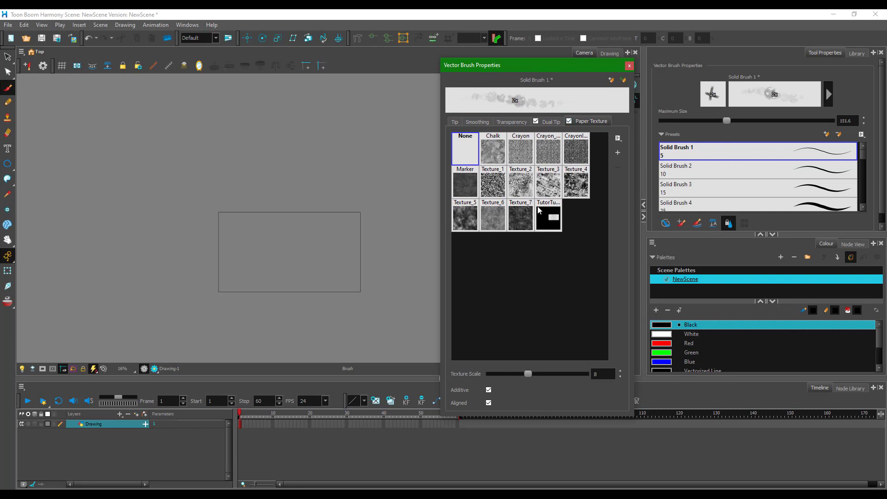
{"action": "left_click", "coordinate": [580, 190]}
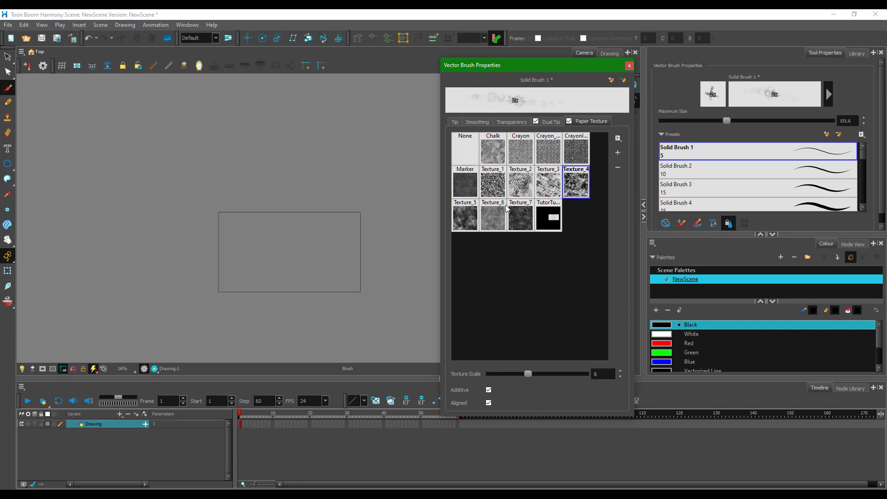
{"action": "scroll", "coordinate": [227, 257], "scroll_direction": "up", "scroll_amount": 2}
{"action": "mouse_move", "coordinate": [267, 249]}
{"action": "left_mouse_down"}
{"action": "mouse_move", "coordinate": [310, 242]}
{"action": "mouse_move", "coordinate": [227, 279]}
{"action": "mouse_move", "coordinate": [302, 244]}
{"action": "mouse_move", "coordinate": [262, 256]}
{"action": "mouse_move", "coordinate": [287, 243]}
{"action": "left_mouse_up"}
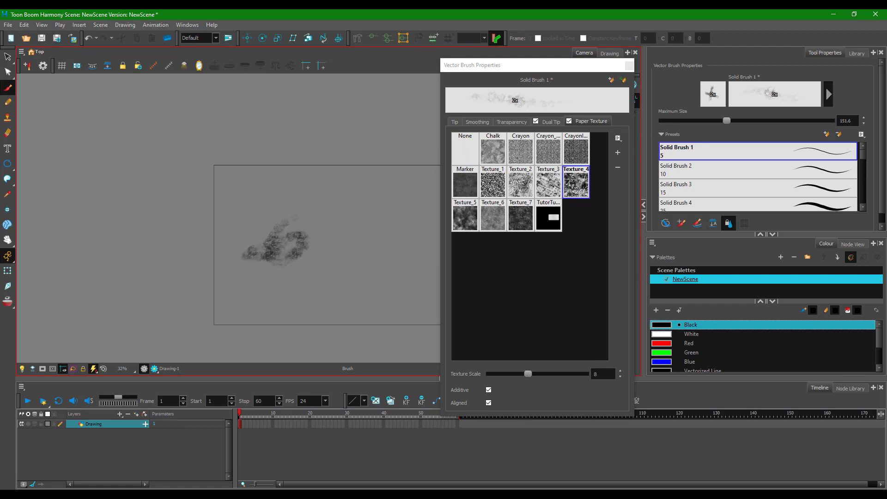
Disable the brush's Dual Tip and choose Circle as the main tip shape.
{"action": "left_click", "coordinate": [536, 120]}
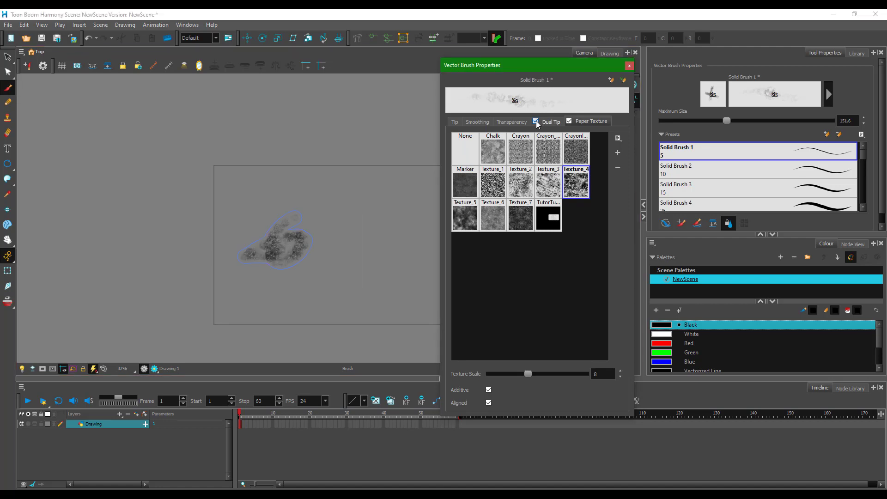
{"action": "left_click", "coordinate": [536, 120]}
{"action": "left_click", "coordinate": [454, 122]}
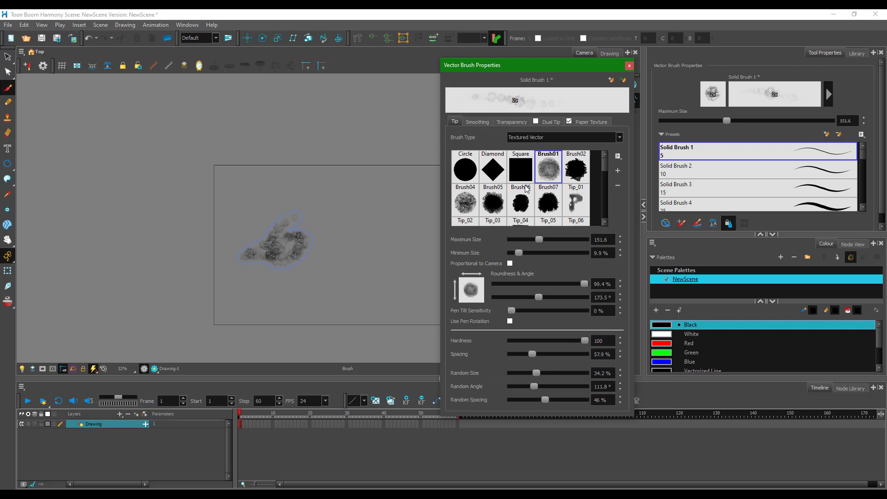
{"action": "left_click", "coordinate": [467, 179]}
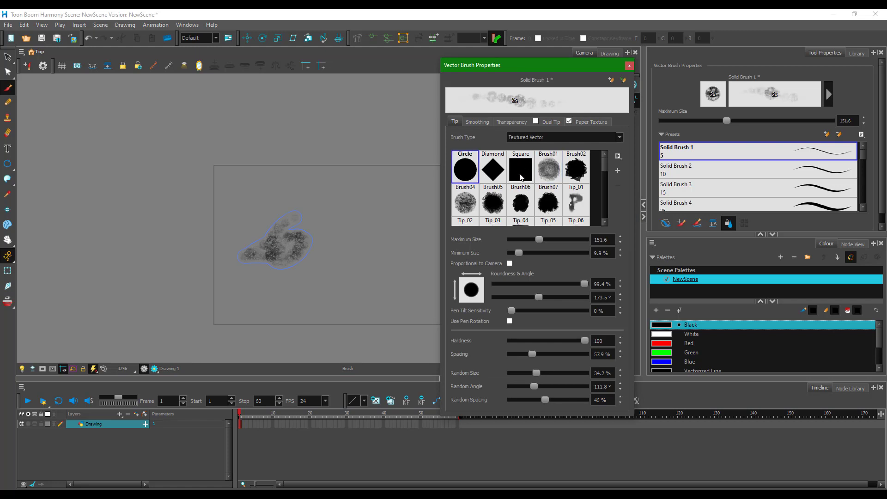
Paint a looping test scribble with the textured circle tip beside the first scribble in the camera frame and inspect its grain.
{"action": "mouse_move", "coordinate": [344, 212]}
{"action": "left_mouse_down"}
{"action": "mouse_move", "coordinate": [344, 289]}
{"action": "mouse_move", "coordinate": [352, 239]}
{"action": "mouse_move", "coordinate": [365, 268]}
{"action": "mouse_move", "coordinate": [391, 214]}
{"action": "mouse_move", "coordinate": [374, 229]}
{"action": "left_mouse_up"}
{"action": "scroll", "coordinate": [374, 229], "scroll_direction": "up", "scroll_amount": 2}
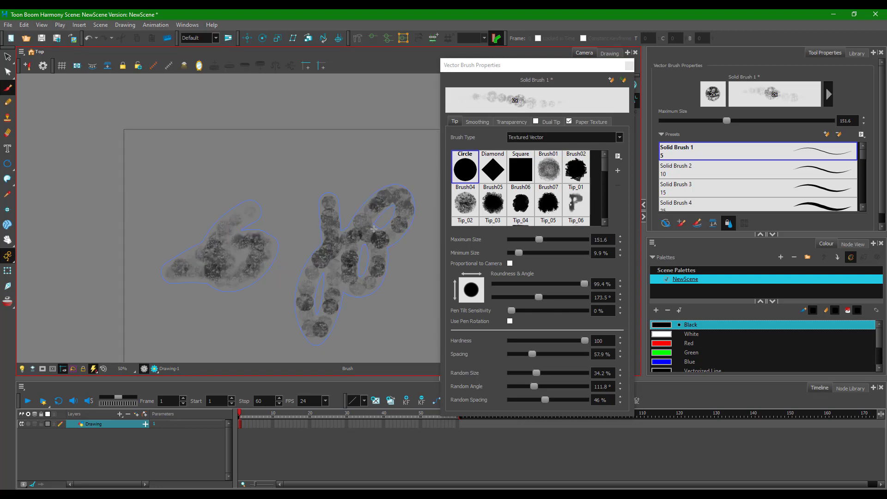
{"action": "scroll", "coordinate": [374, 229], "scroll_direction": "up", "scroll_amount": 3}
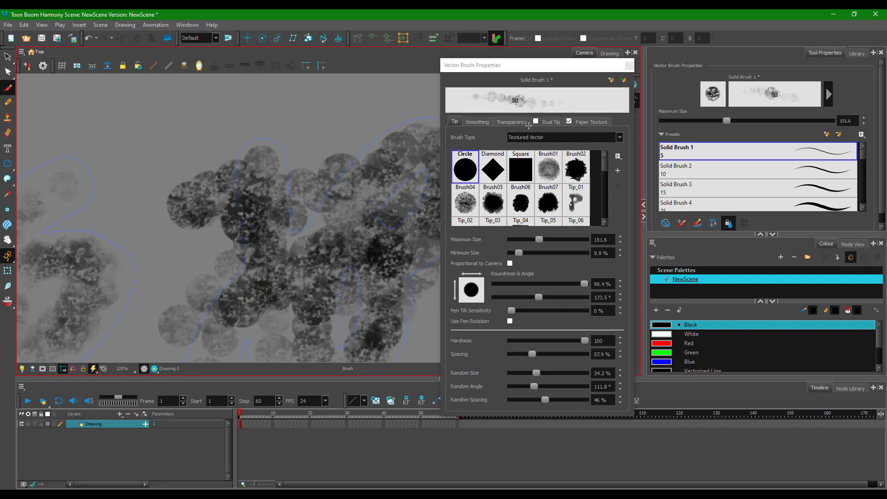
Disable the brush's Paper Texture and paint two untextured comparison strokes, one above and one beside the textured scribbles.
{"action": "left_click", "coordinate": [568, 121]}
{"action": "mouse_move", "coordinate": [287, 106]}
{"action": "left_mouse_down"}
{"action": "mouse_move", "coordinate": [327, 112]}
{"action": "mouse_move", "coordinate": [316, 92]}
{"action": "mouse_move", "coordinate": [305, 115]}
{"action": "left_mouse_up"}
{"action": "scroll", "coordinate": [305, 116], "scroll_direction": "down", "scroll_amount": 3}
{"action": "left_click", "coordinate": [581, 121]}
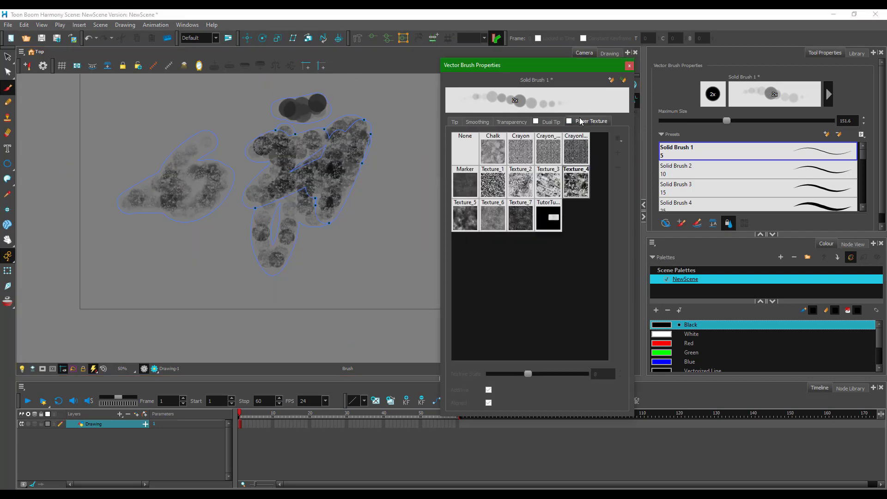
{"action": "mouse_move", "coordinate": [379, 230]}
{"action": "left_mouse_down"}
{"action": "mouse_move", "coordinate": [353, 277]}
{"action": "mouse_move", "coordinate": [416, 227]}
{"action": "mouse_move", "coordinate": [407, 240]}
{"action": "left_mouse_up"}
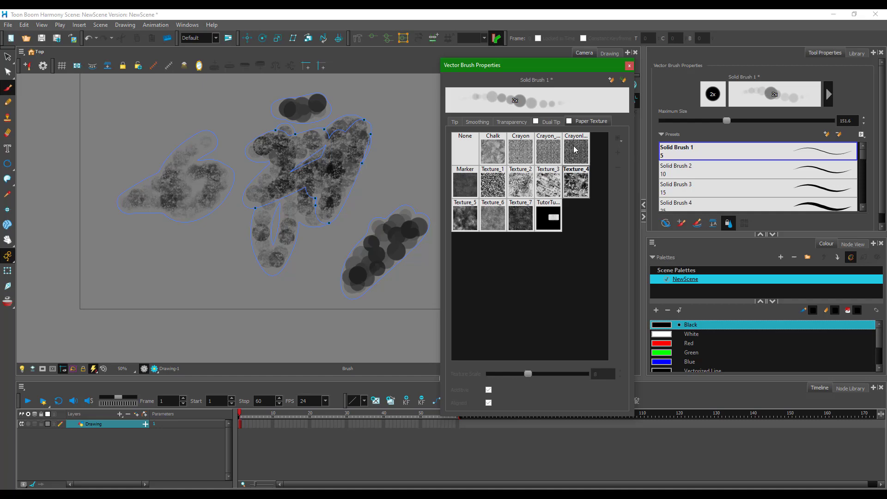
Re-enable Paper Texture with the third crayon texture and paint a test stroke beside the scribbles in the camera frame.
{"action": "left_click", "coordinate": [569, 121]}
{"action": "left_click", "coordinate": [575, 149]}
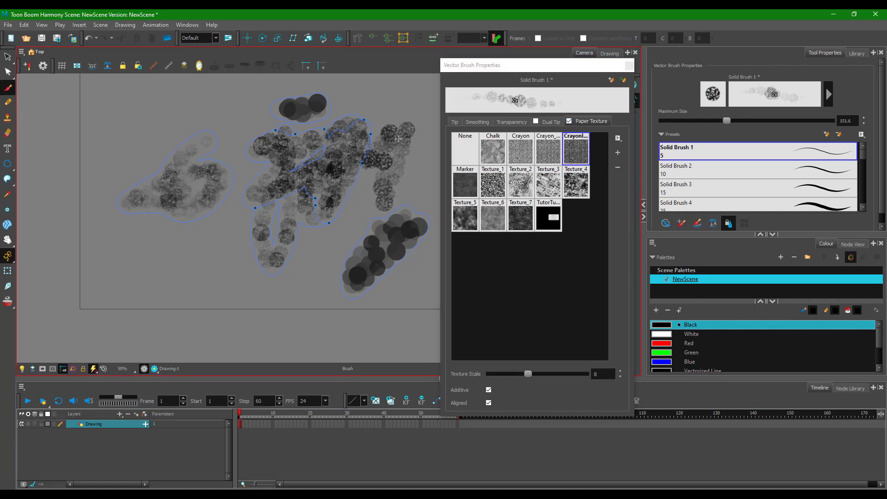
{"action": "scroll", "coordinate": [415, 134], "scroll_direction": "up", "scroll_amount": 4}
{"action": "scroll", "coordinate": [428, 126], "scroll_direction": "down", "scroll_amount": 3}
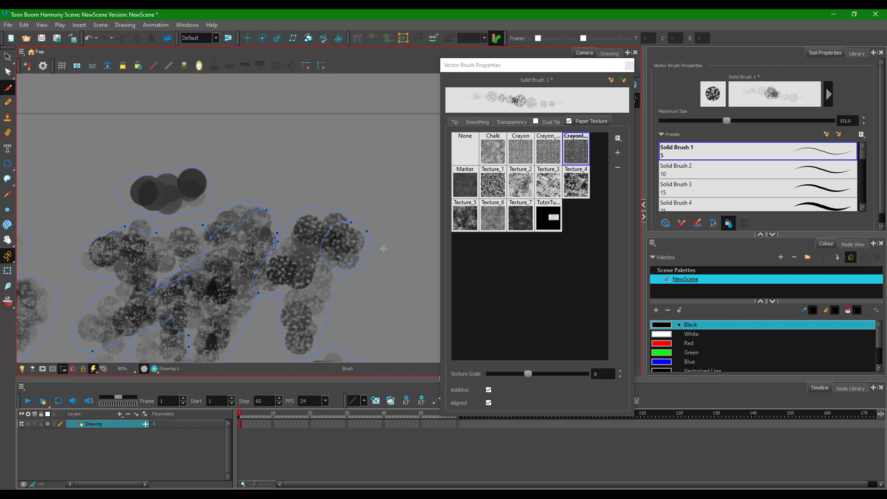
Switch the paper texture to Texture_3 and paint a dense test patch beside the short untextured stroke.
{"action": "left_click", "coordinate": [544, 183]}
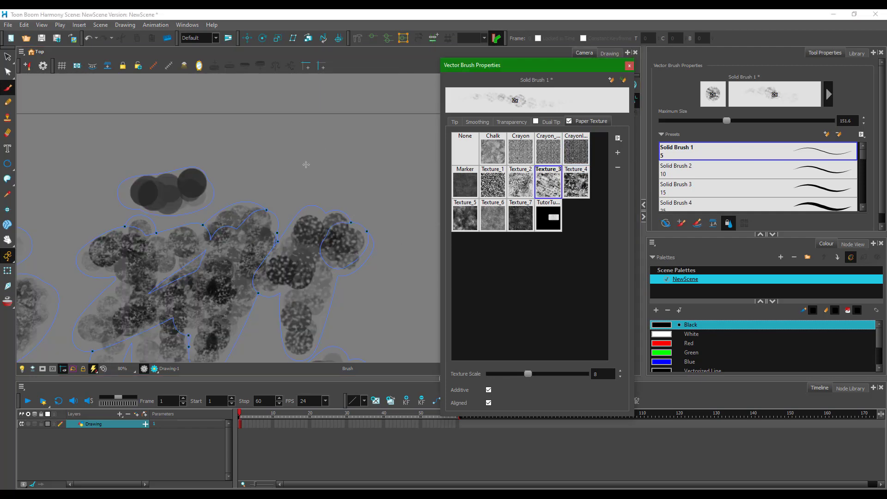
{"action": "scroll", "coordinate": [277, 143], "scroll_direction": "up", "scroll_amount": 3}
{"action": "mouse_move", "coordinate": [276, 143]}
{"action": "left_mouse_down"}
{"action": "mouse_move", "coordinate": [259, 198]}
{"action": "mouse_move", "coordinate": [134, 246]}
{"action": "mouse_move", "coordinate": [370, 116]}
{"action": "mouse_move", "coordinate": [324, 102]}
{"action": "mouse_move", "coordinate": [314, 129]}
{"action": "mouse_move", "coordinate": [341, 176]}
{"action": "left_mouse_up"}
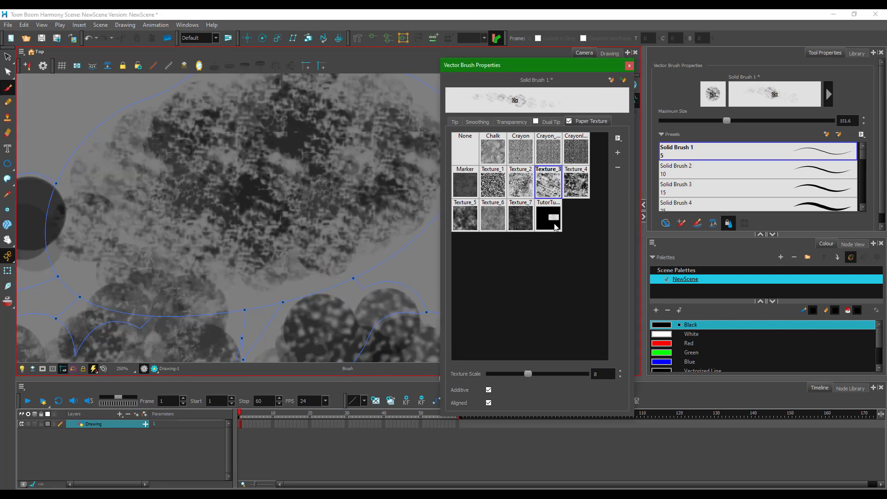
Try other paper textures, settle on Texture_6, and paint a large looping scribble outside the camera frame.
{"action": "left_click", "coordinate": [552, 218]}
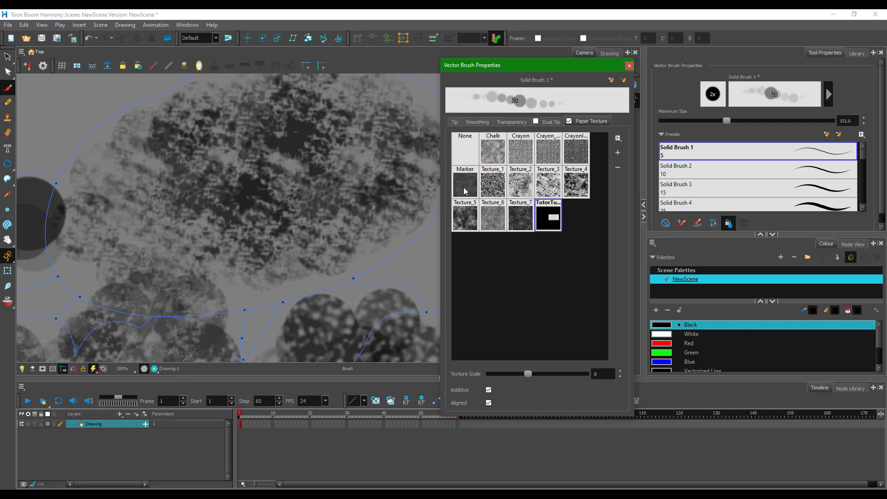
{"action": "left_click", "coordinate": [465, 215]}
{"action": "left_click", "coordinate": [492, 215]}
{"action": "scroll", "coordinate": [301, 239], "scroll_direction": "down", "scroll_amount": 6}
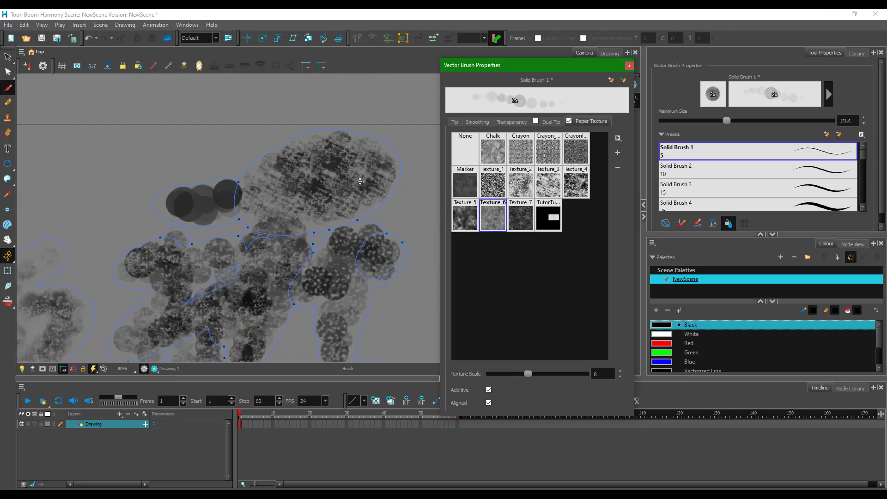
{"action": "mouse_move", "coordinate": [323, 170]}
{"action": "left_mouse_down"}
{"action": "mouse_move", "coordinate": [240, 241]}
{"action": "mouse_move", "coordinate": [199, 247]}
{"action": "left_mouse_up"}
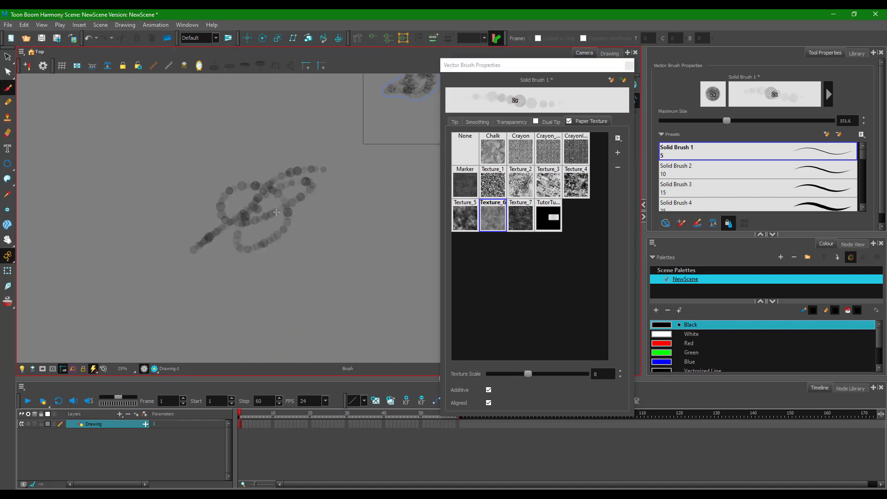
{"action": "scroll", "coordinate": [271, 213], "scroll_direction": "up", "scroll_amount": 6}
{"action": "scroll", "coordinate": [270, 212], "scroll_direction": "down", "scroll_amount": 5}
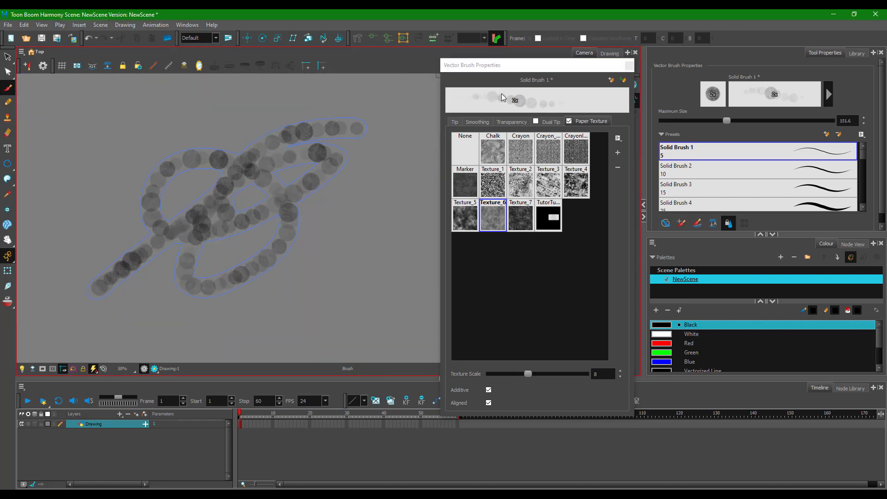
Set the main brush tip to the star shape Tip_26 and paint overlapping star strokes beside the looping scribble.
{"action": "left_click", "coordinate": [452, 121]}
{"action": "scroll", "coordinate": [555, 203], "scroll_direction": "down", "scroll_amount": 5}
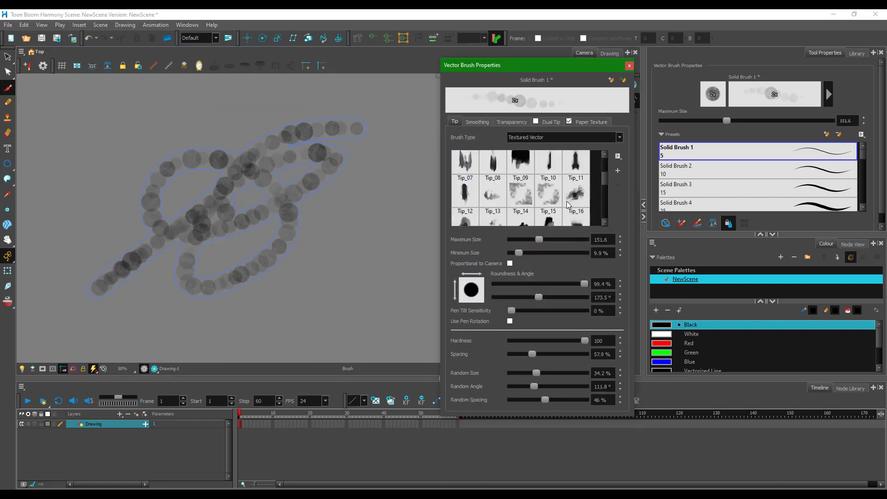
{"action": "left_click", "coordinate": [555, 189]}
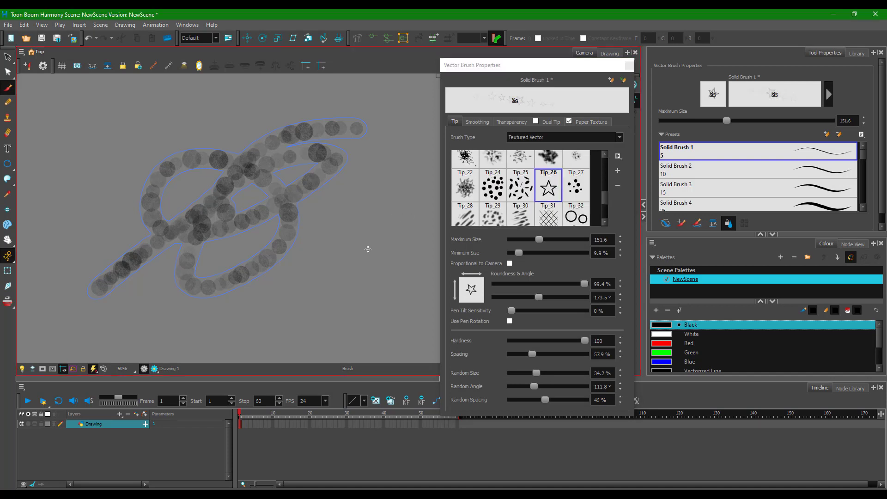
{"action": "mouse_move", "coordinate": [369, 249]}
{"action": "left_mouse_down"}
{"action": "mouse_move", "coordinate": [410, 173]}
{"action": "mouse_move", "coordinate": [395, 168]}
{"action": "mouse_move", "coordinate": [380, 227]}
{"action": "mouse_move", "coordinate": [393, 193]}
{"action": "mouse_move", "coordinate": [384, 211]}
{"action": "left_mouse_up"}
{"action": "scroll", "coordinate": [385, 211], "scroll_direction": "up", "scroll_amount": 8}
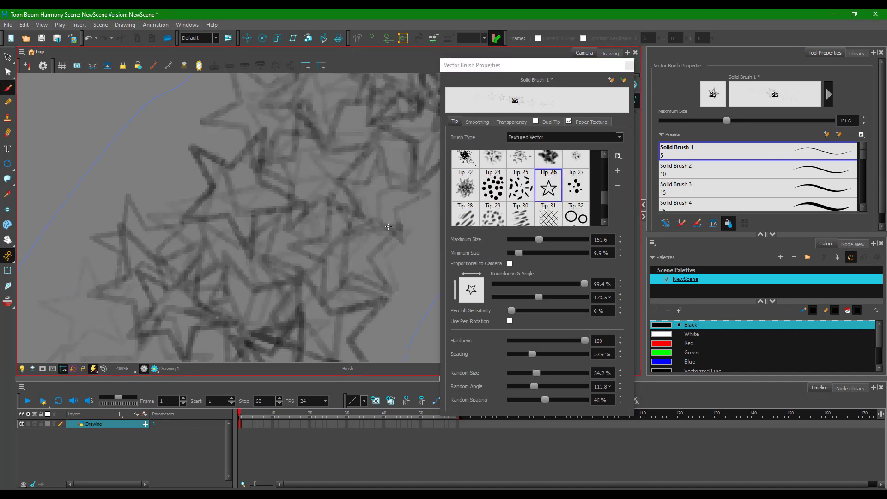
{"action": "mouse_move", "coordinate": [170, 251]}
{"action": "left_mouse_down"}
{"action": "mouse_move", "coordinate": [277, 208]}
{"action": "mouse_move", "coordinate": [138, 162]}
{"action": "mouse_move", "coordinate": [369, 177]}
{"action": "left_mouse_up"}
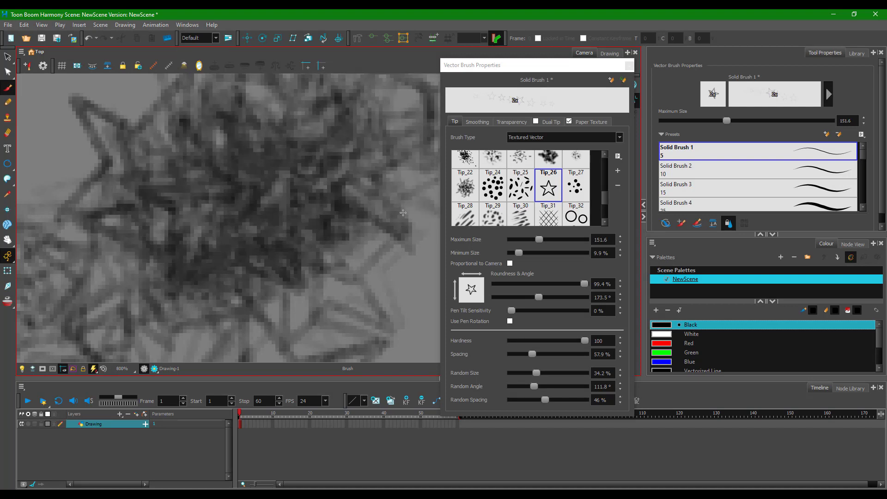
Bring all test strokes and the camera frame into view and move the Vector Brush Properties window clear of the drawing.
{"action": "key", "text": "1"}
{"action": "key", "text": "1"}
{"action": "key", "text": "1"}
{"action": "key", "text": "1"}
{"action": "key", "text": "1"}
{"action": "key", "text": "1"}
{"action": "key", "text": "1"}
{"action": "key", "text": "1"}
{"action": "key", "text": "1"}
{"action": "key", "text": "1"}
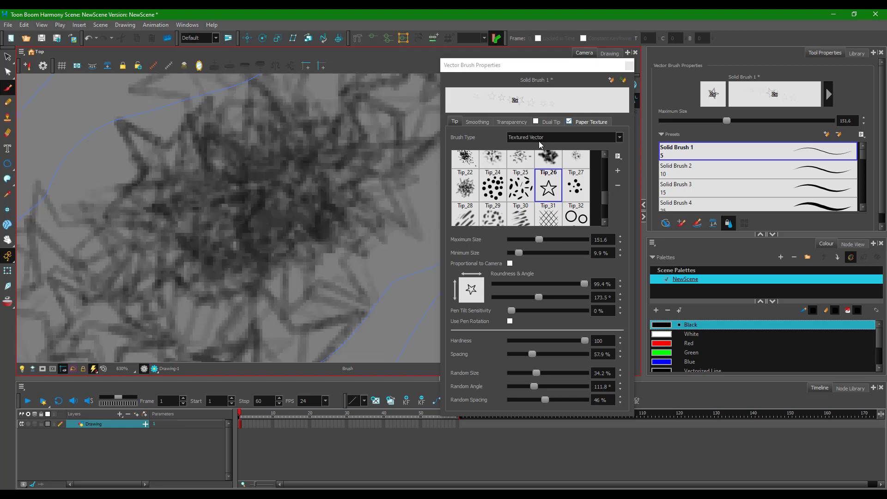
{"action": "left_click_drag", "start_coordinate": [483, 66], "coordinate": [407, 64]}
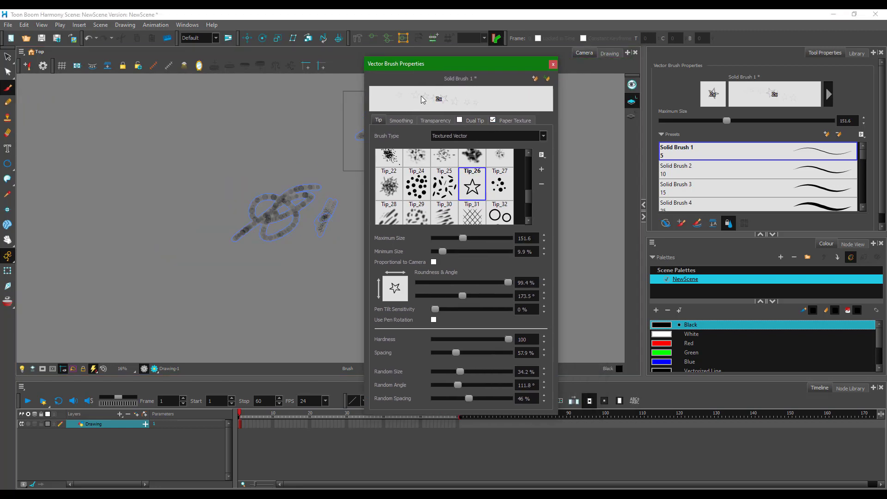
{"action": "left_click_drag", "start_coordinate": [407, 70], "coordinate": [643, 66]}
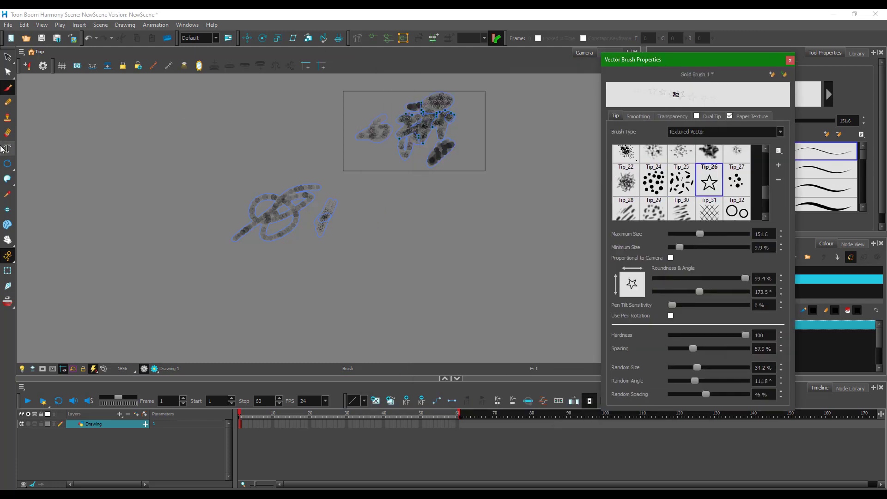